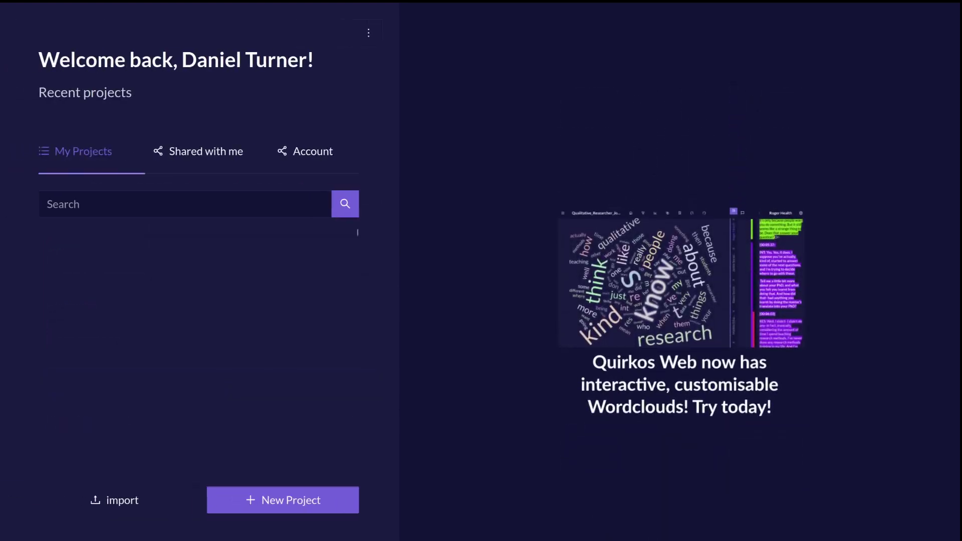
- Create a new project named 'Example Project'
click(294, 501)
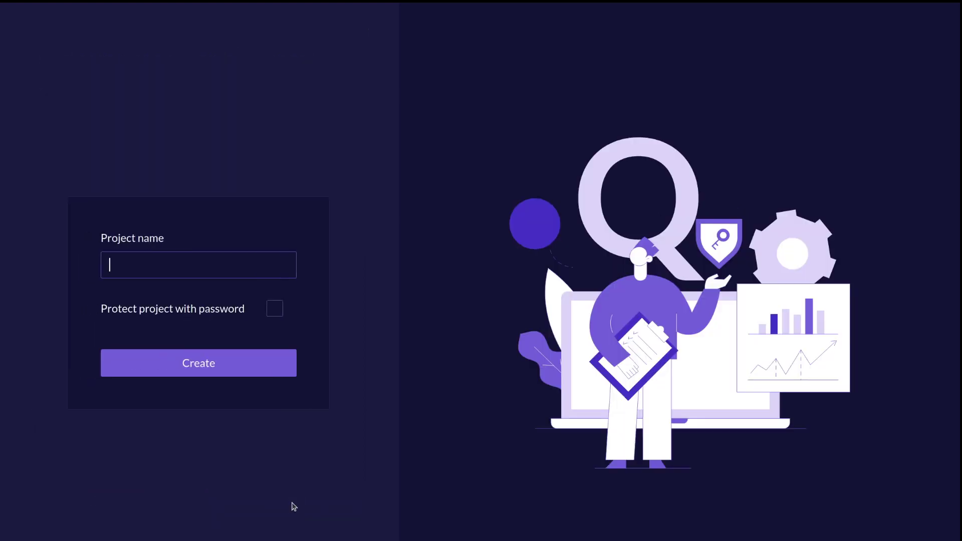
text(Example Project)
click(199, 363)
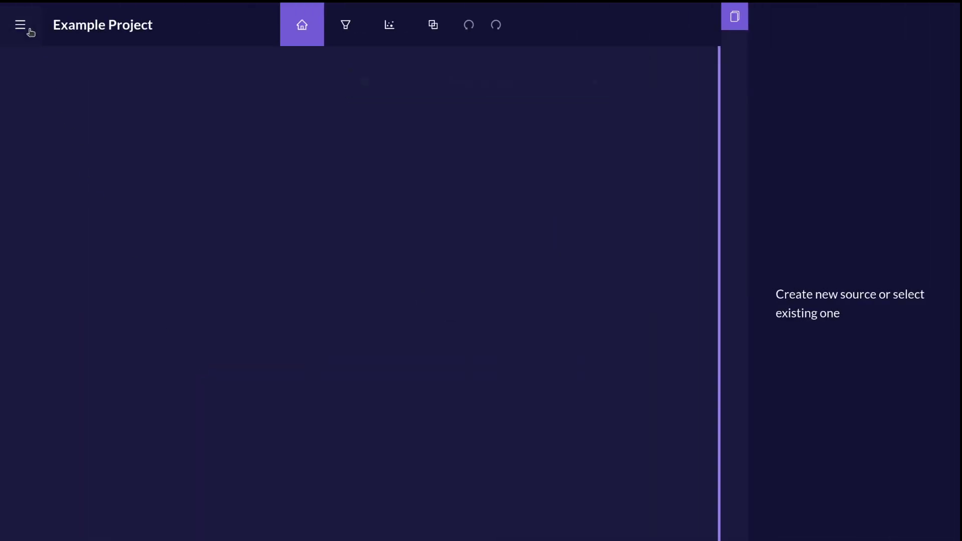
- Import all seven .docx transcripts from the Example Qual Transcripts folder as sources
click(28, 28)
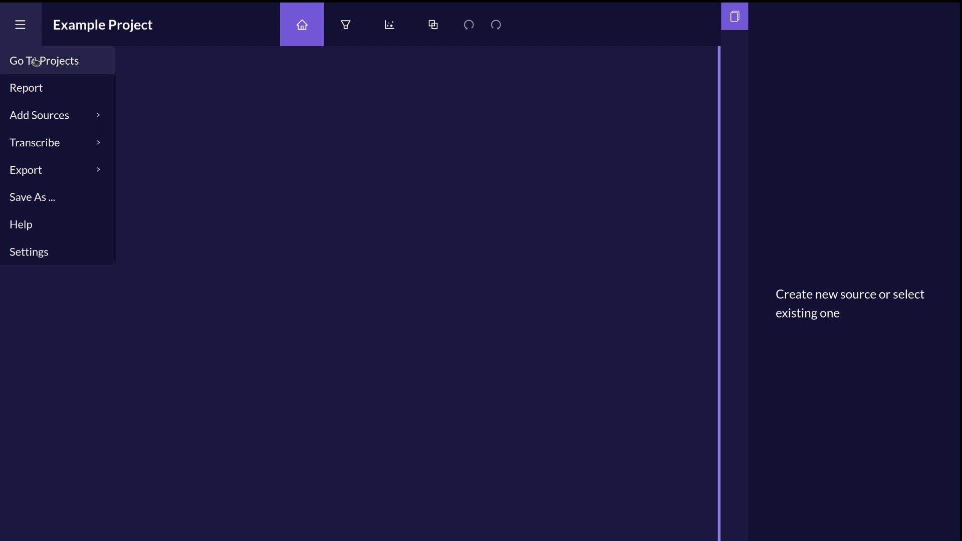
mouse_move(58, 118)
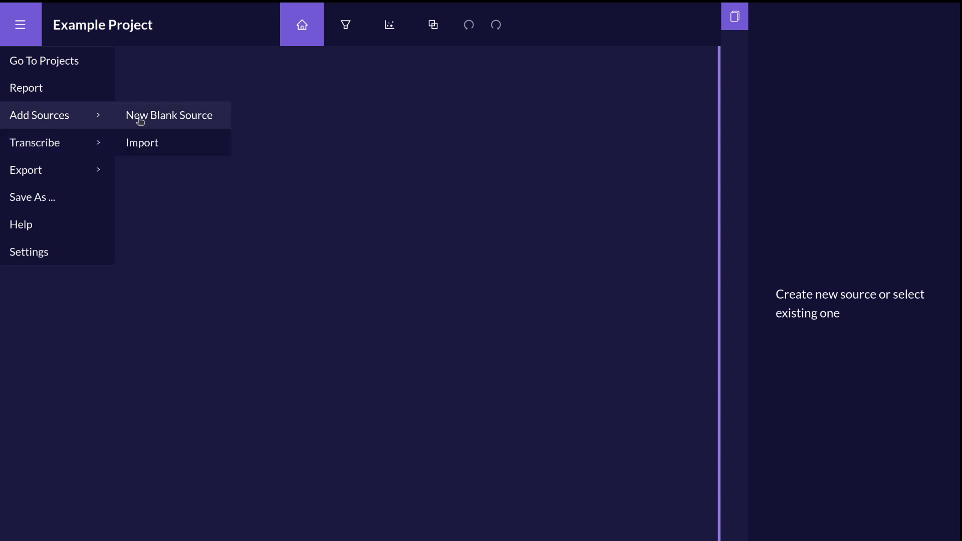
click(156, 144)
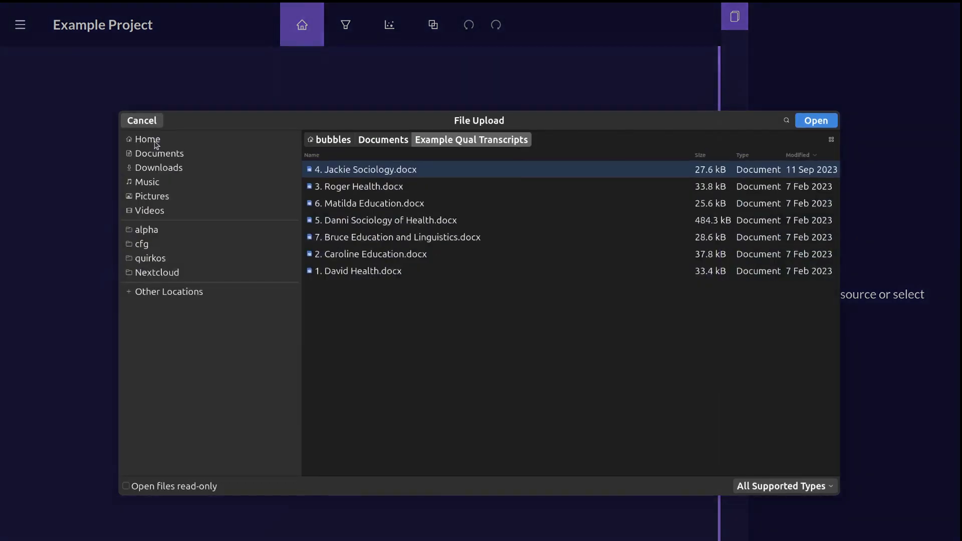
shift+click(372, 271)
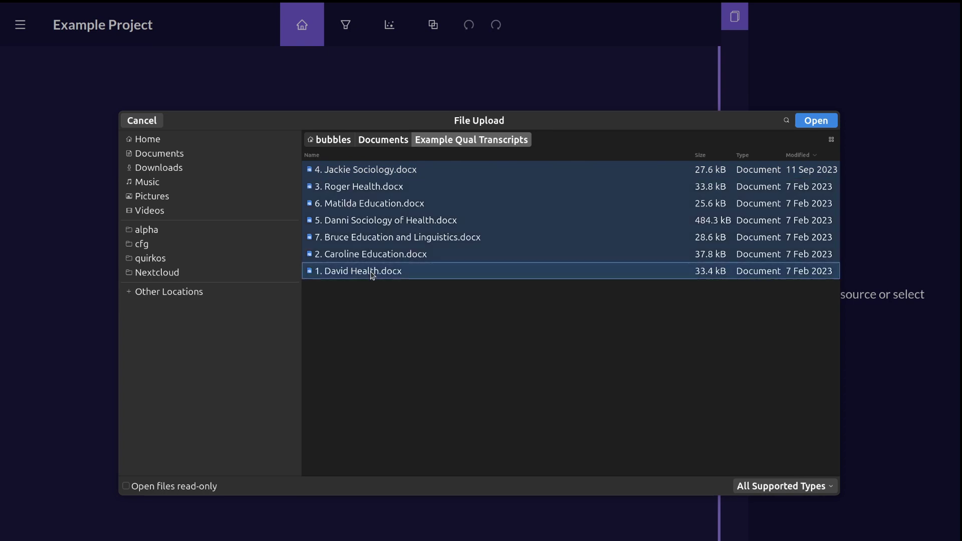
click(813, 123)
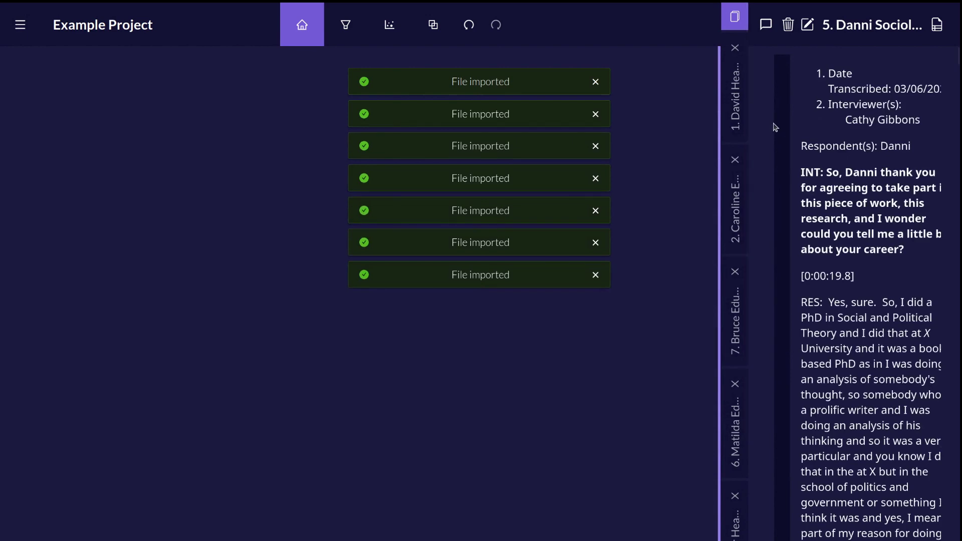
- Browse transcripts 1 and 2, then open transcript 7 on education and linguistics
click(734, 117)
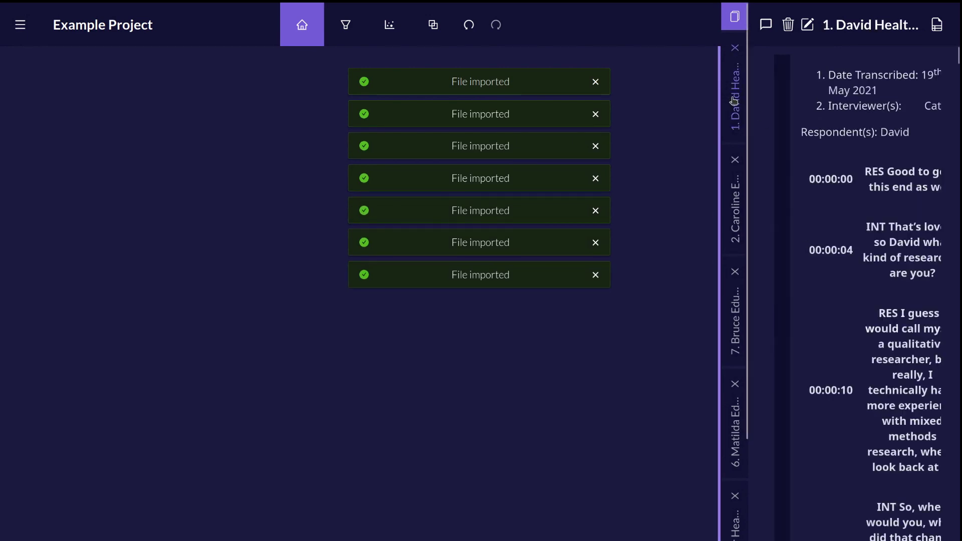
click(733, 218)
click(731, 326)
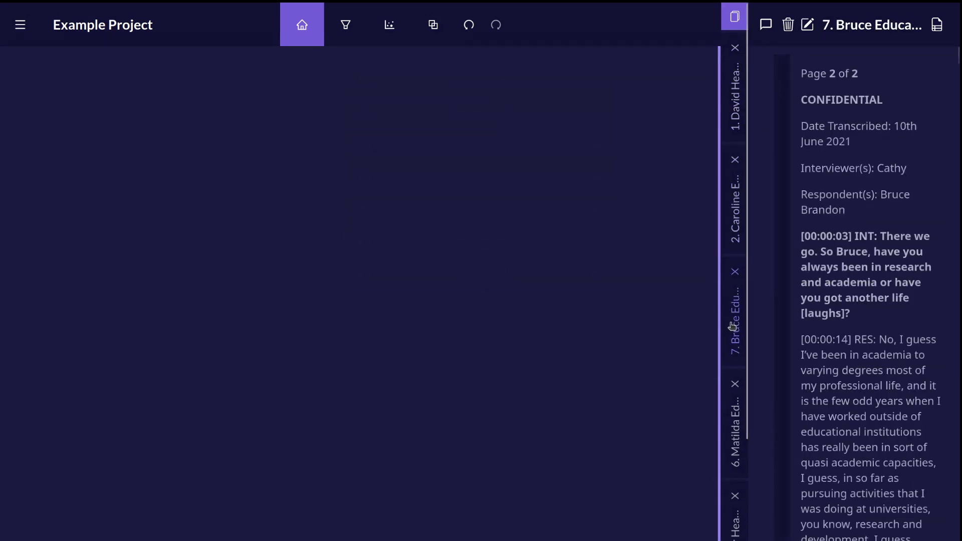
- Widen the transcript pane and show transcript 7's document properties
drag(719, 306, 570, 305)
scroll(805, 313, down, 10)
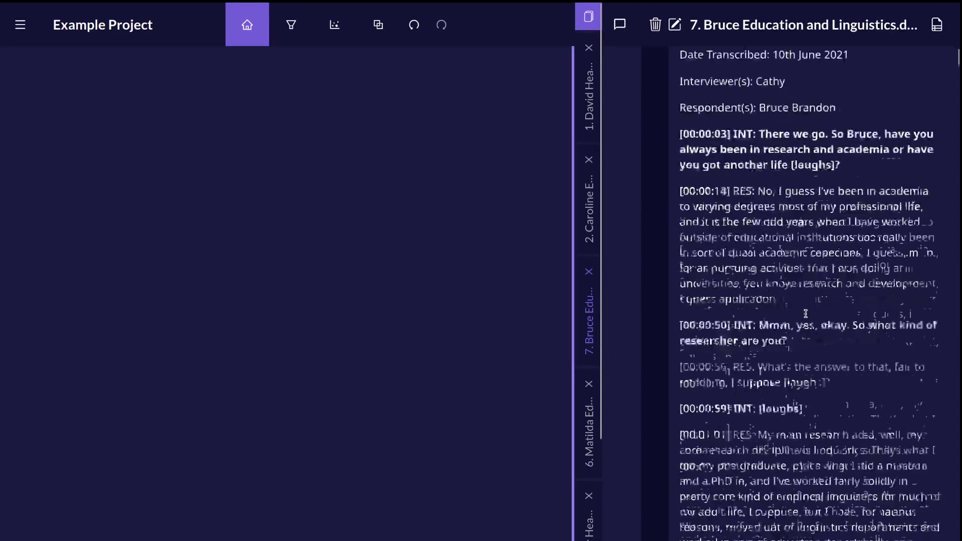
scroll(805, 313, up, 7)
scroll(805, 313, up, 3)
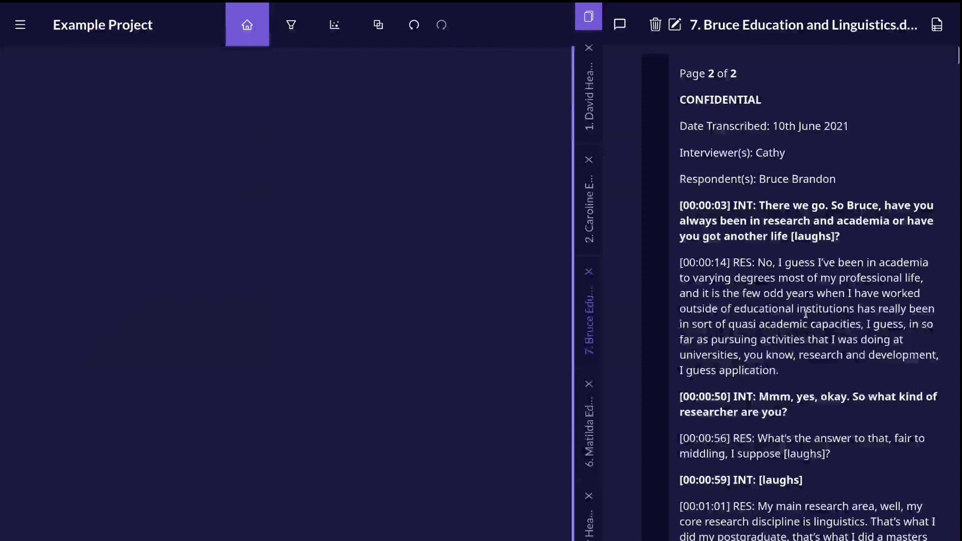
click(937, 25)
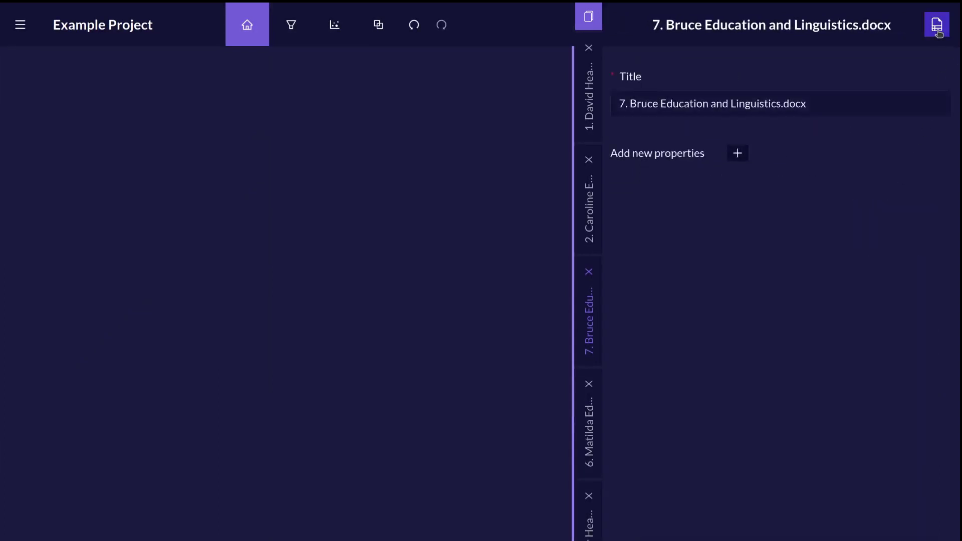
- Add an Age property with values 32, 44 and 25, setting this transcript's Age to 44
click(737, 153)
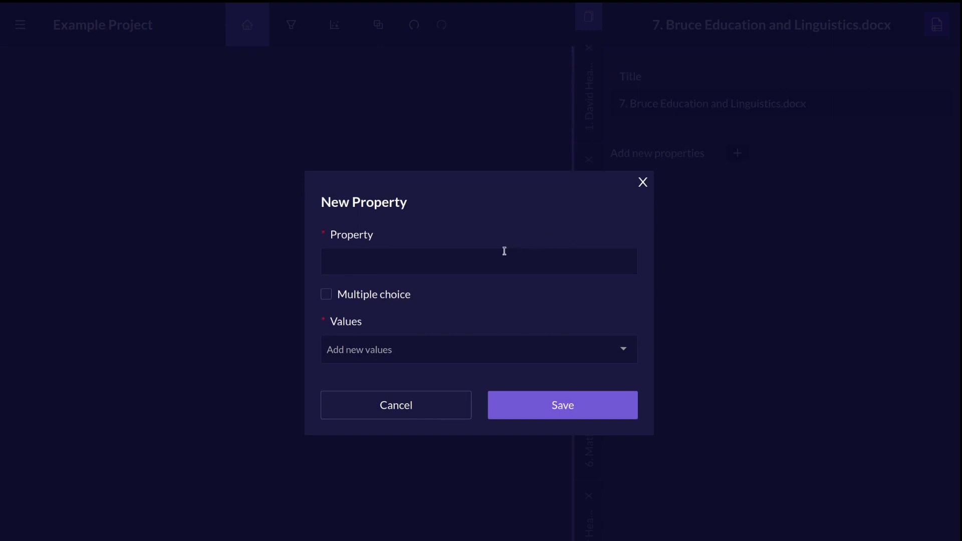
click(501, 260)
text(Age)
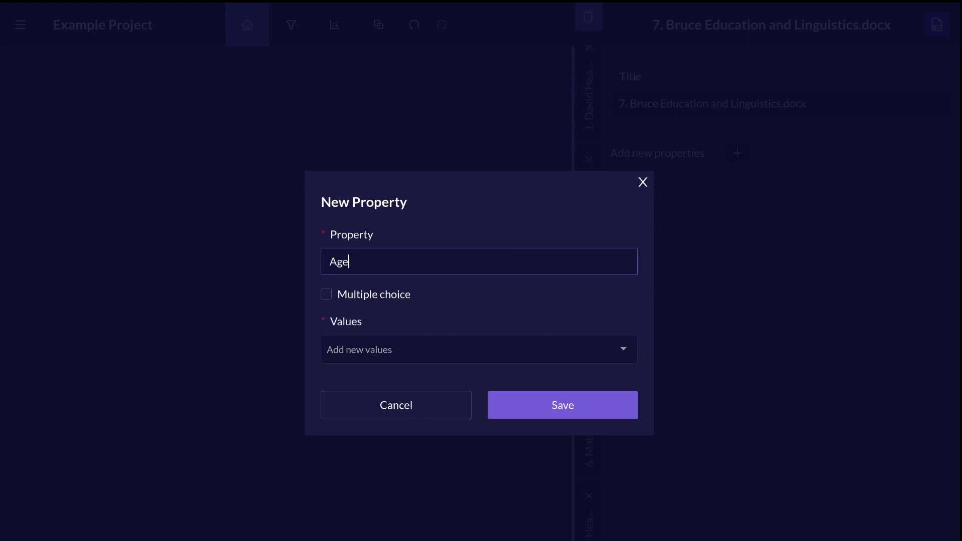
click(499, 349)
text(32)
key(Return)
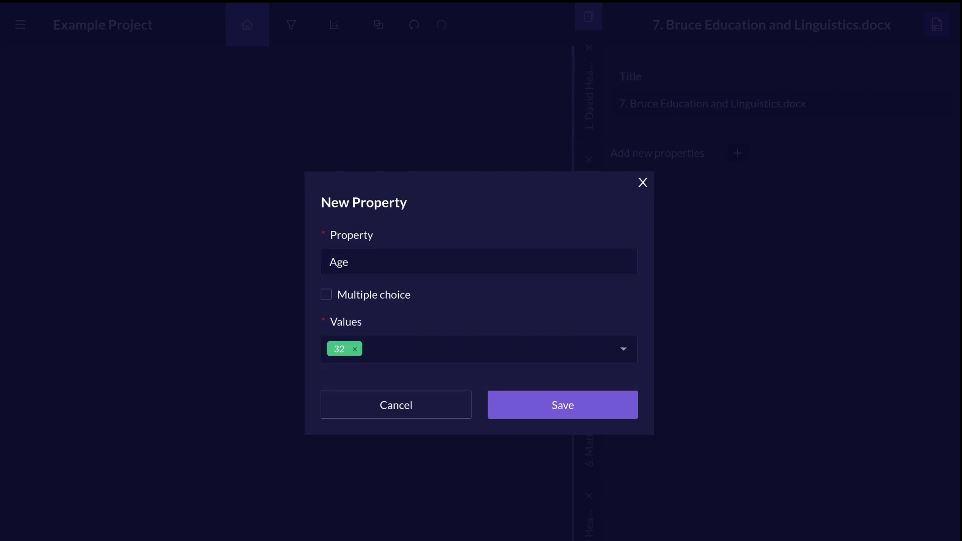
click(423, 354)
text(44)
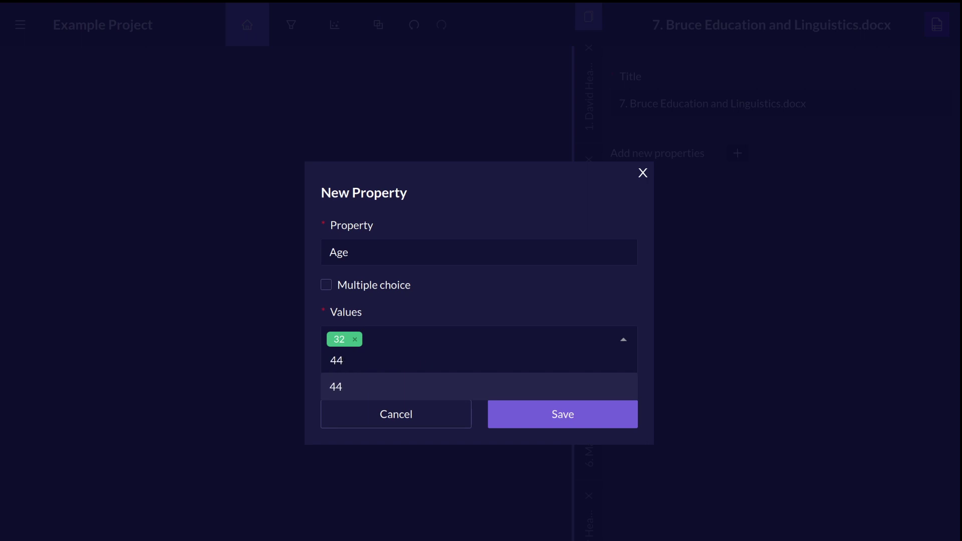
key(Return)
click(427, 349)
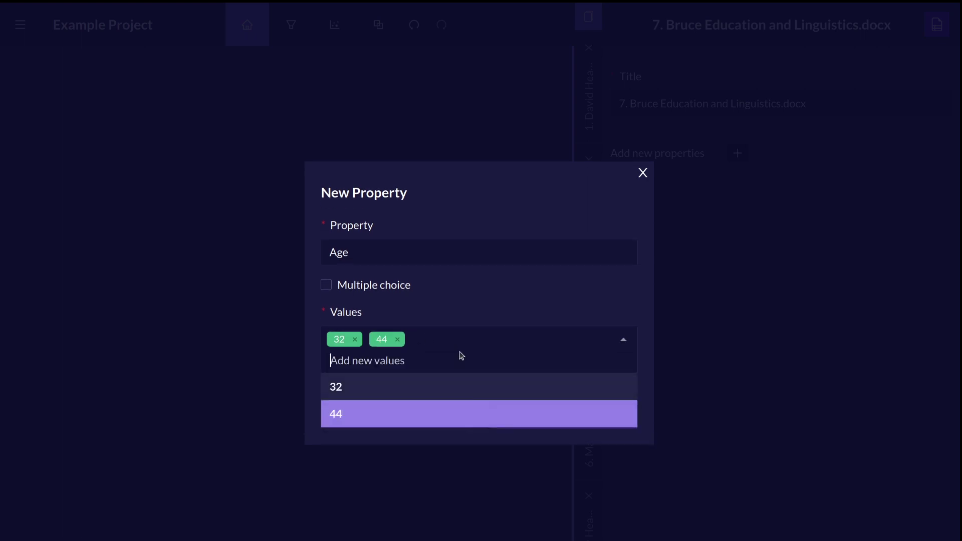
text(25)
key(Return)
click(574, 403)
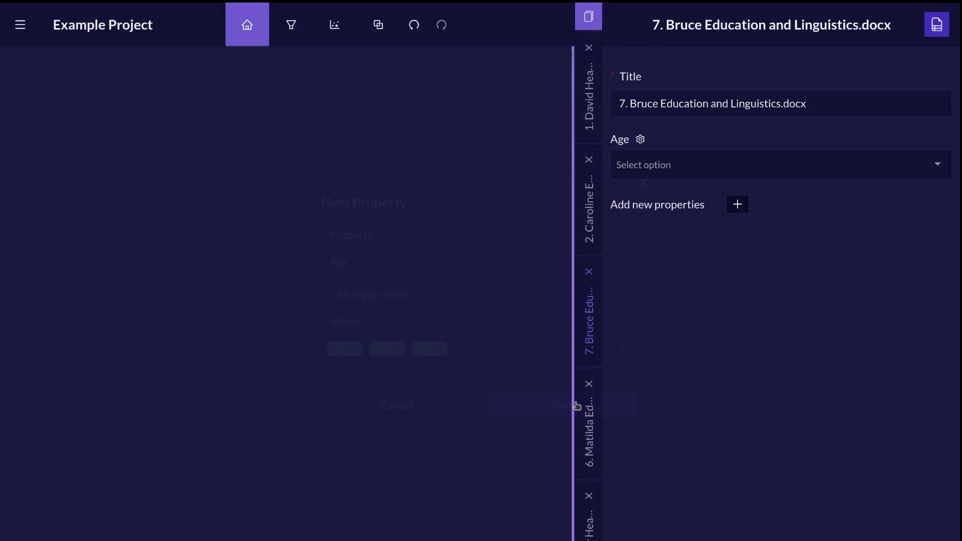
click(924, 164)
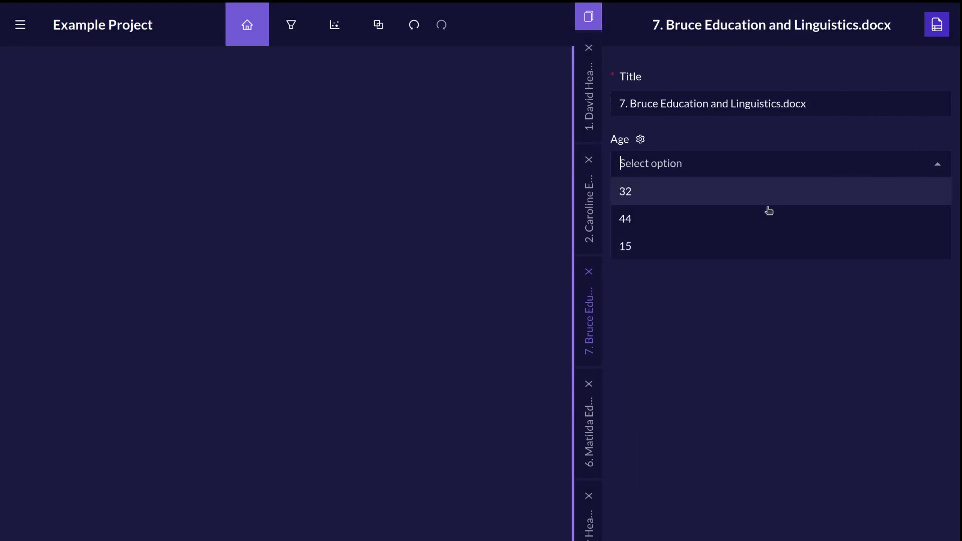
click(721, 223)
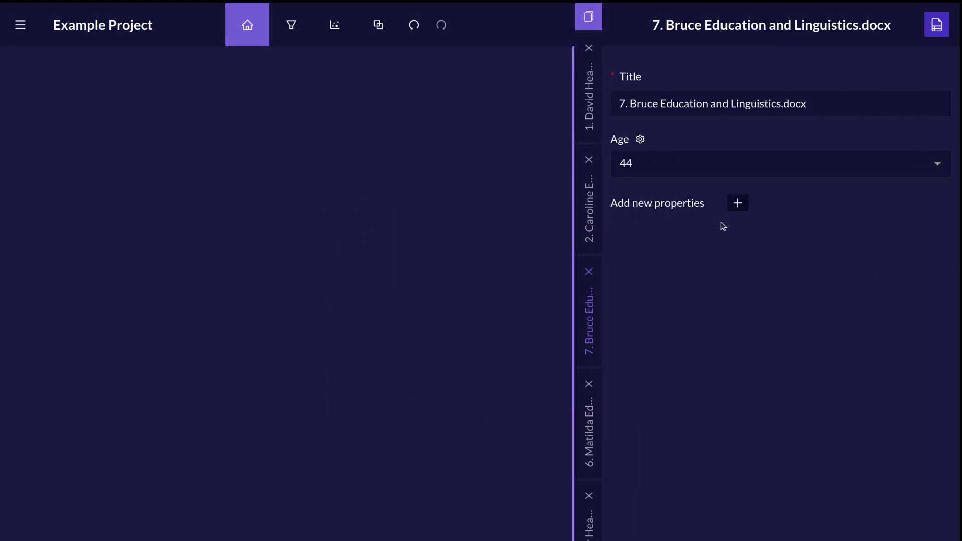
- Add a Location property with value Edinburgh and set this transcript's Location to London
click(737, 203)
click(445, 255)
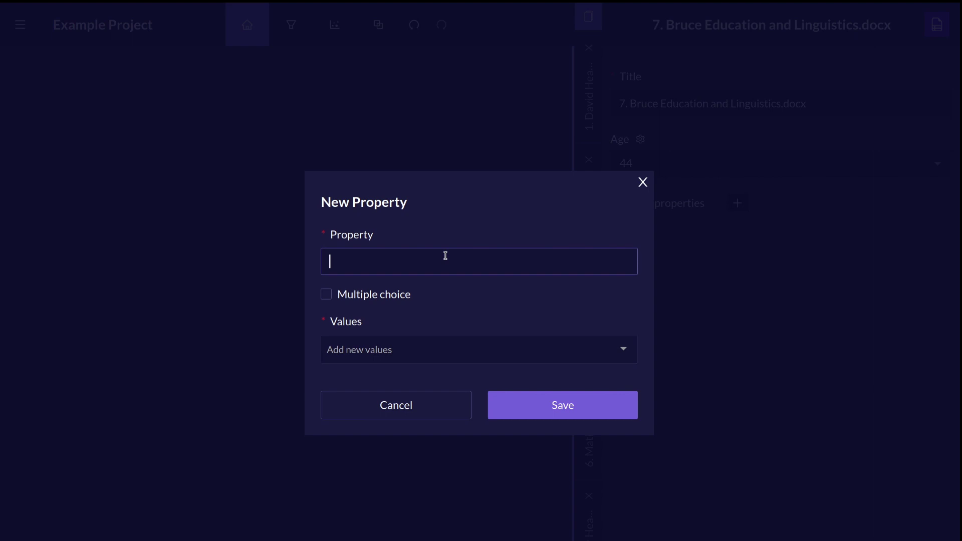
text(Location)
click(476, 349)
text(Edinburgh)
key(Return)
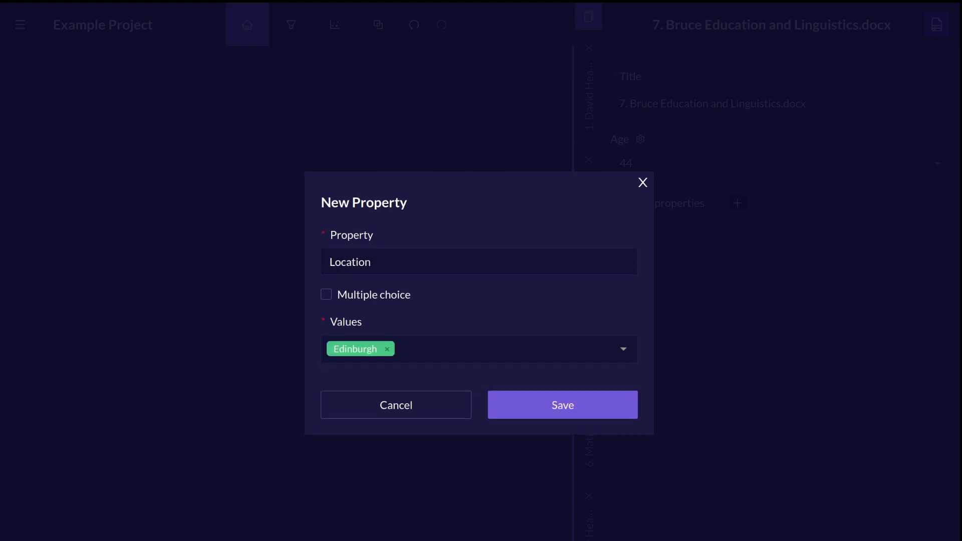
click(558, 414)
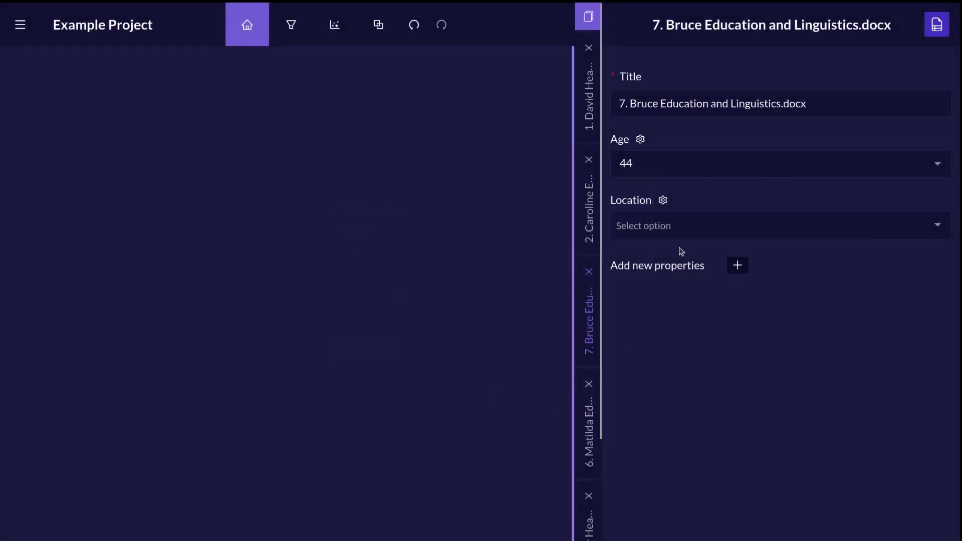
click(677, 232)
text(London)
key(Return)
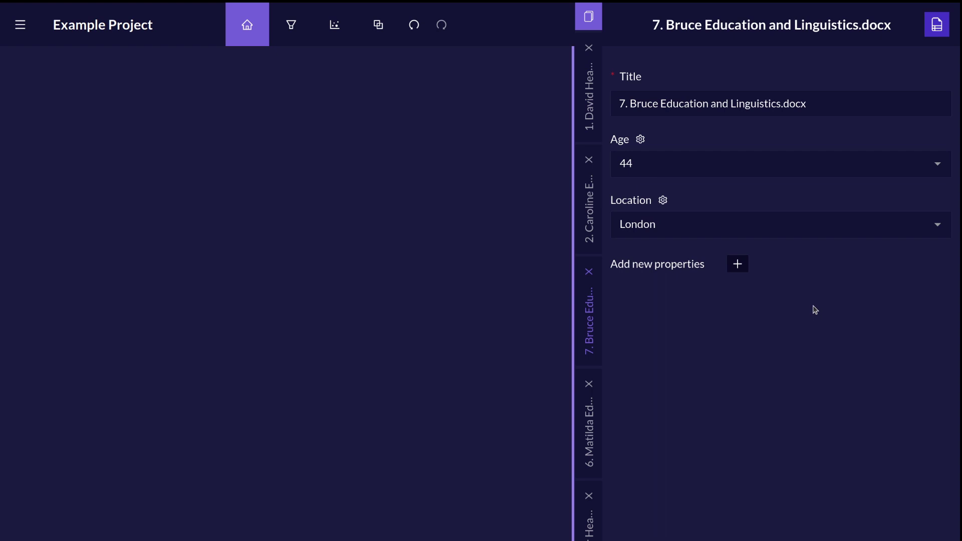
- Code the [00:00:14] RES paragraph to a new purple quirk 'Academia', described 'Working in the university sector'
click(938, 26)
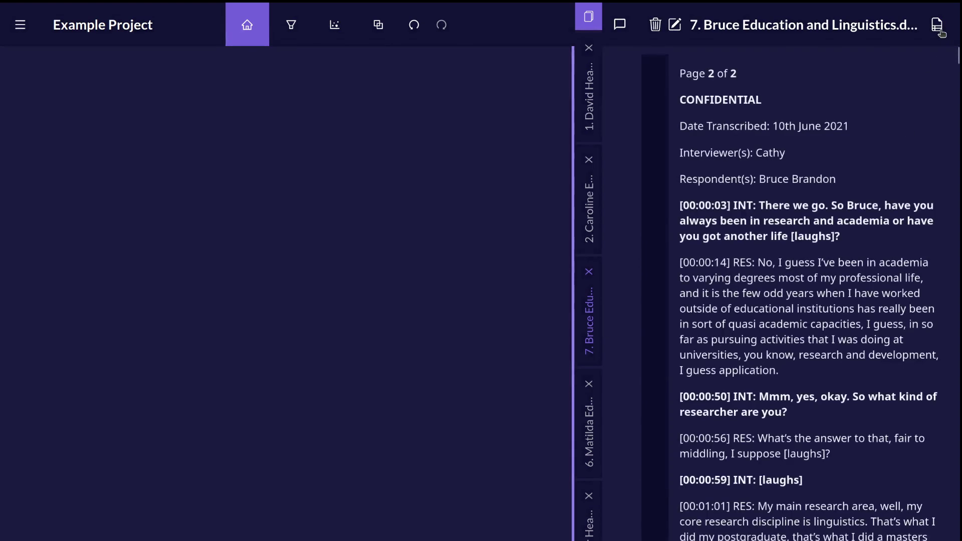
drag(798, 371, 664, 265)
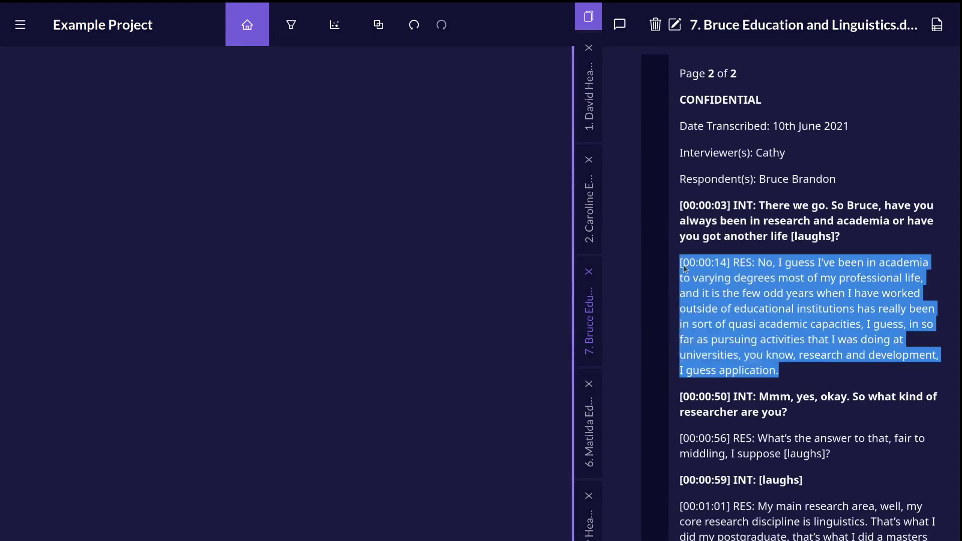
drag(774, 300, 210, 163)
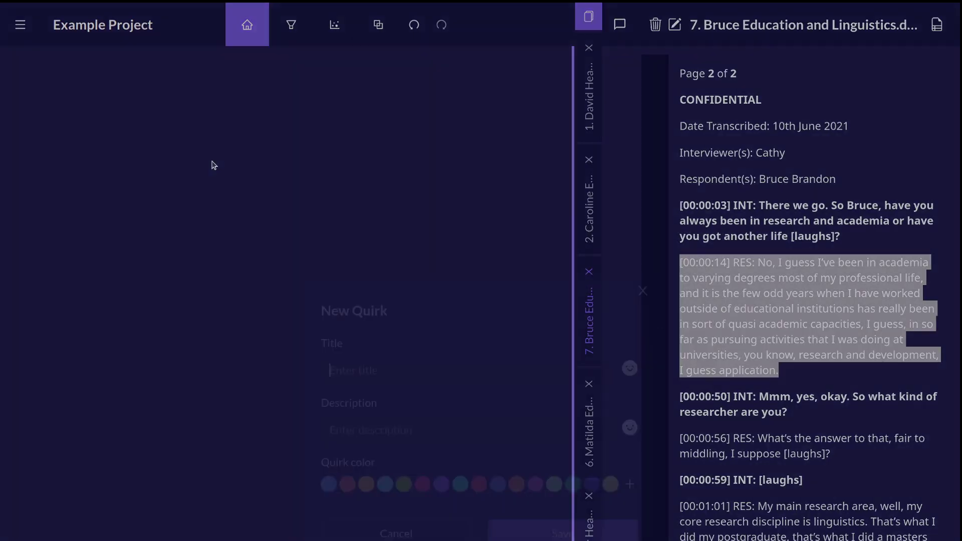
text(Academia)
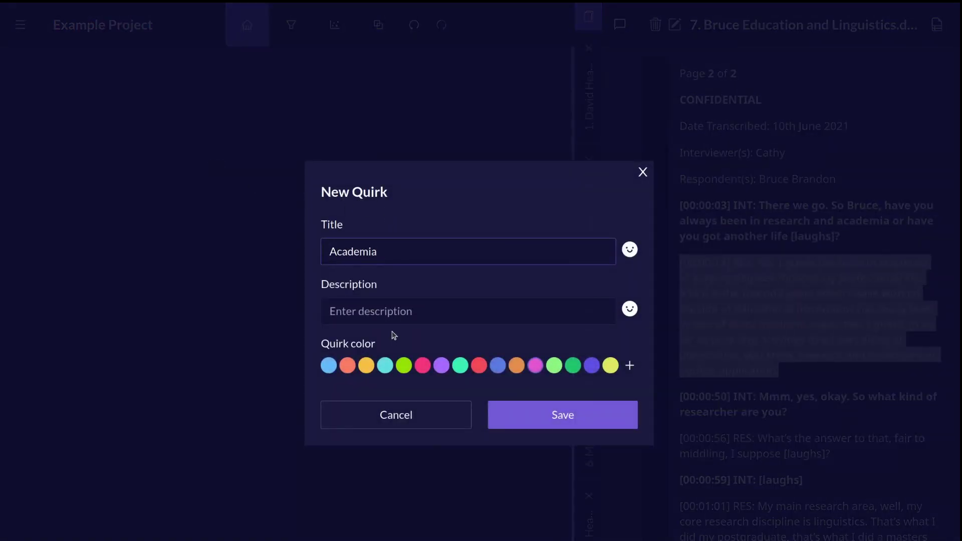
click(386, 311)
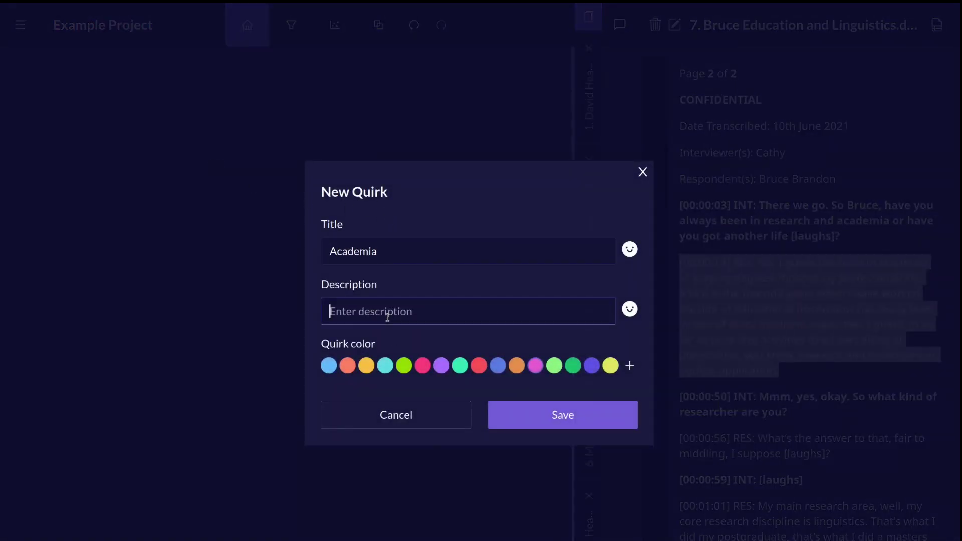
text(Working in the university sector)
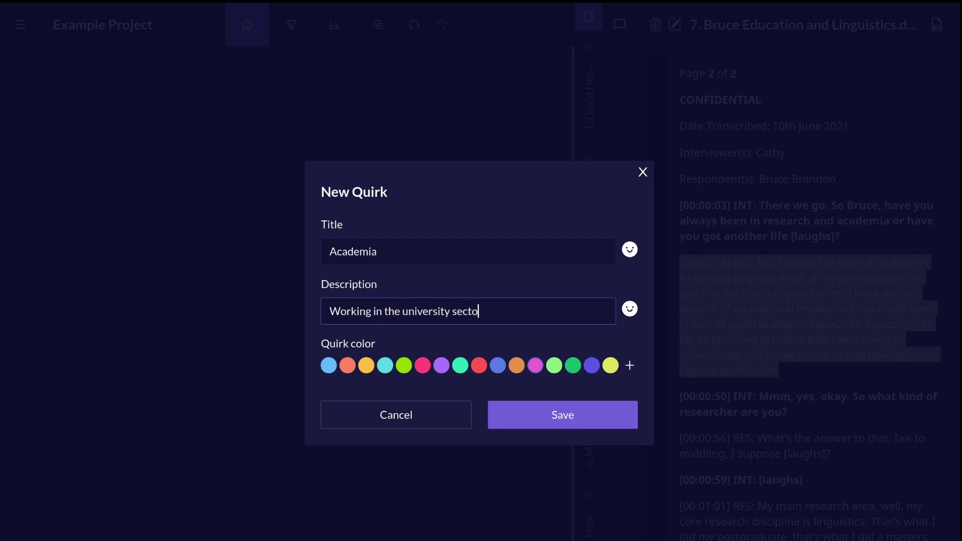
click(443, 368)
click(556, 413)
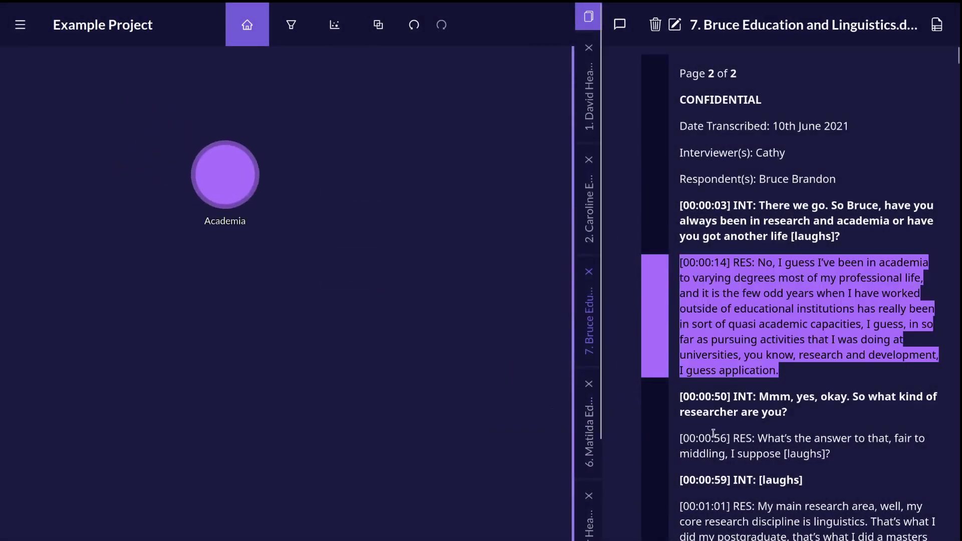
- Remove the Academia coding from the passage, then undo the removal
right_click(660, 331)
click(666, 345)
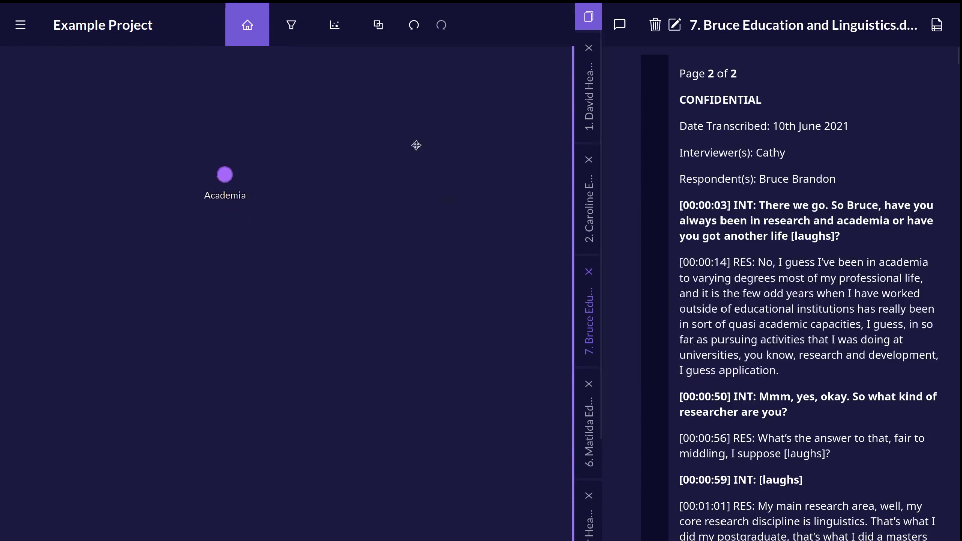
click(415, 25)
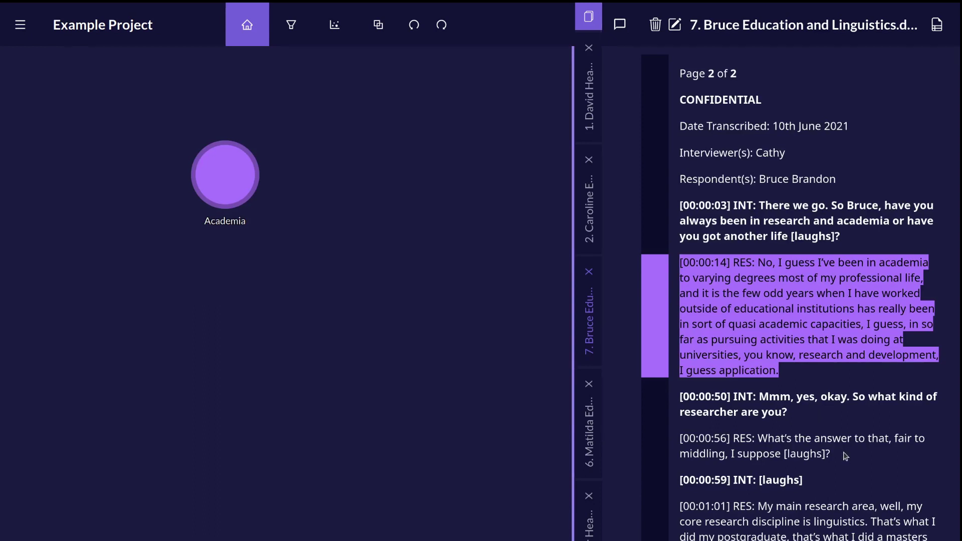
- Code the [00:00:14] RES paragraph to a new green quirk 'Activities'
drag(794, 376, 680, 263)
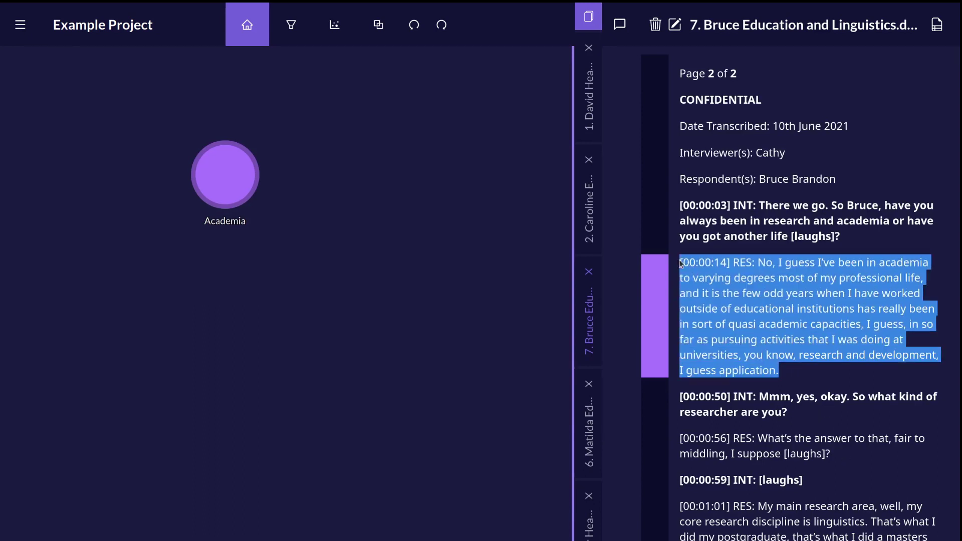
drag(781, 307, 354, 324)
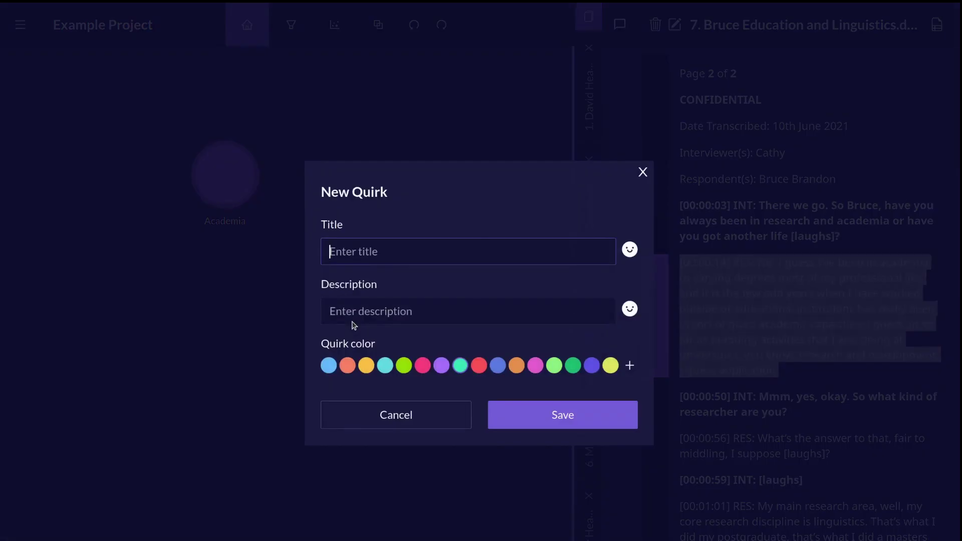
text(Activities)
click(404, 364)
click(568, 415)
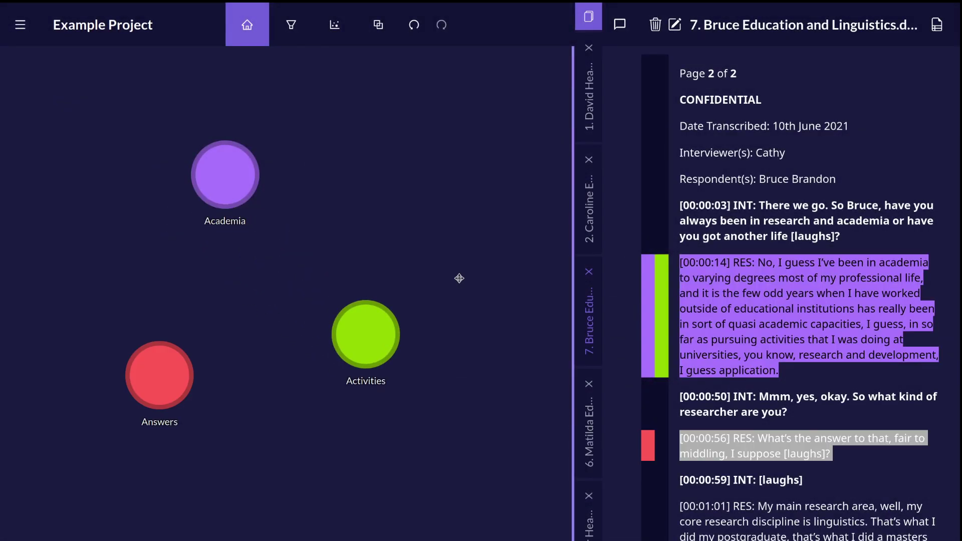
- Create an empty 'Research' quirk and nest it under Academia
click(444, 212)
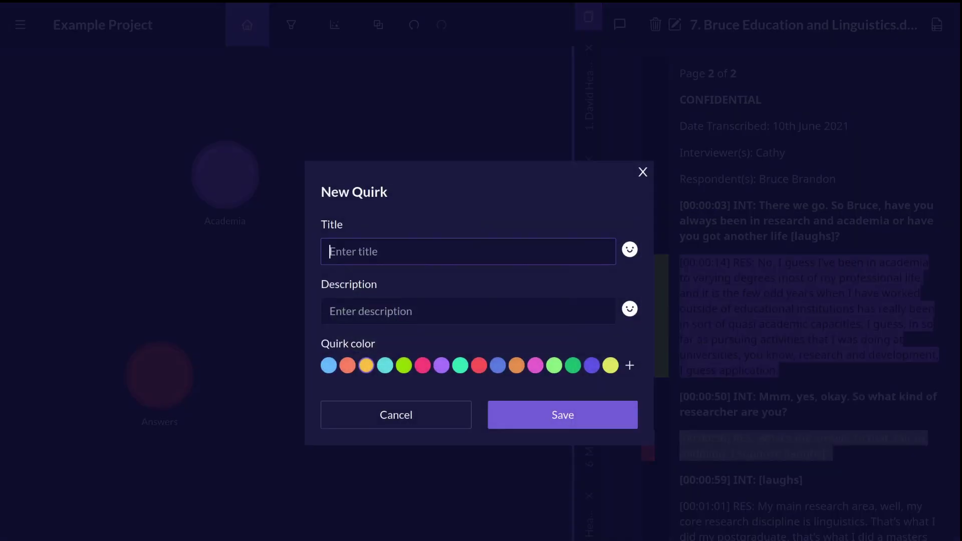
text(Research)
click(554, 414)
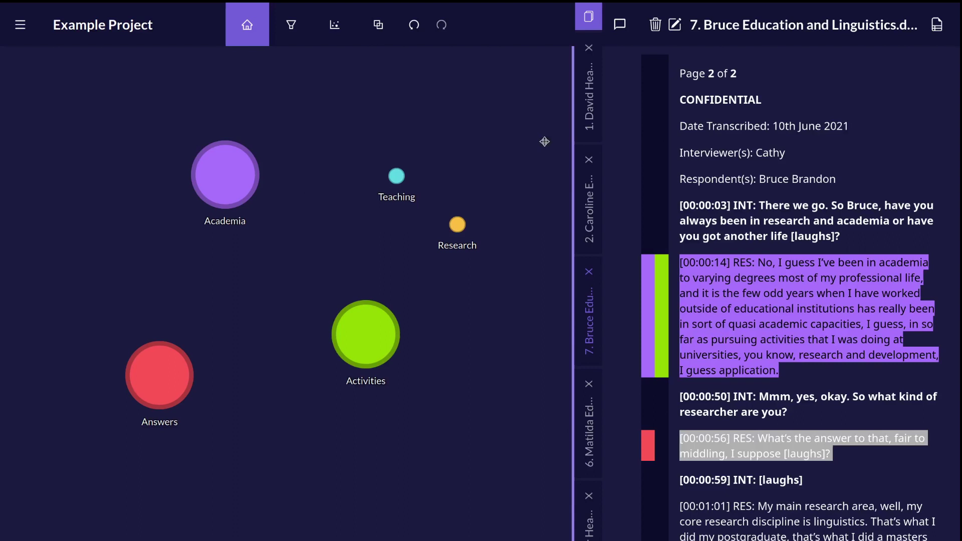
mouse_move(228, 179)
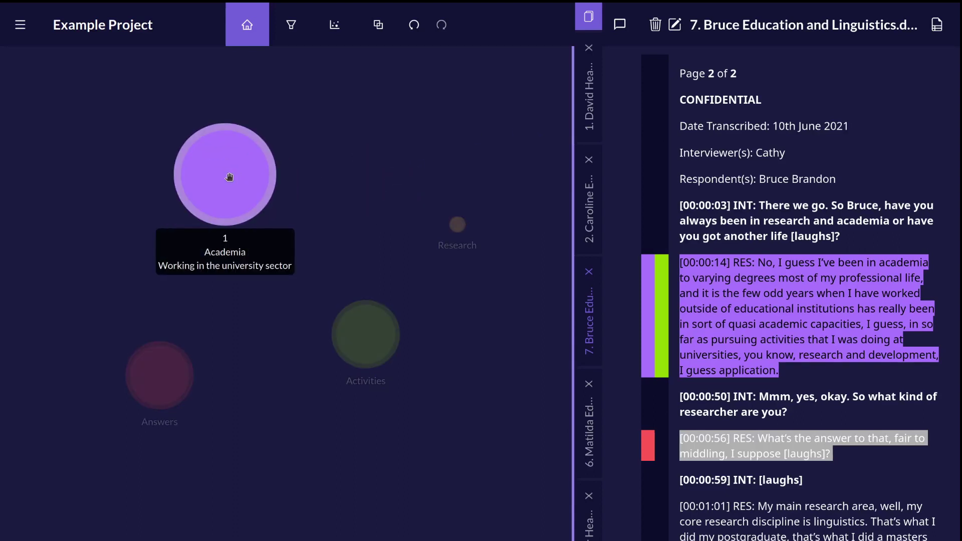
drag(456, 224, 236, 182)
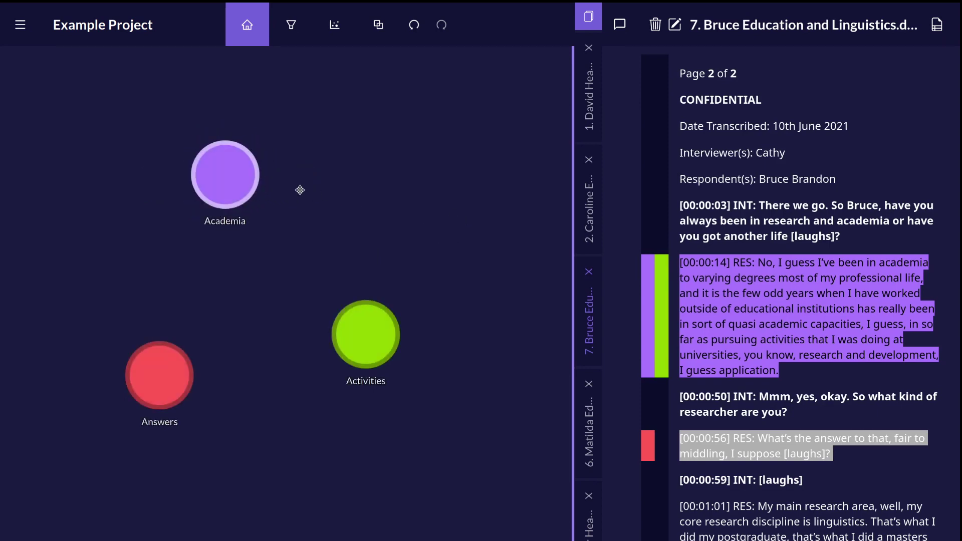
- Copy all Academia-coded excerpts with their source and paste them into the Writer document
click(223, 182)
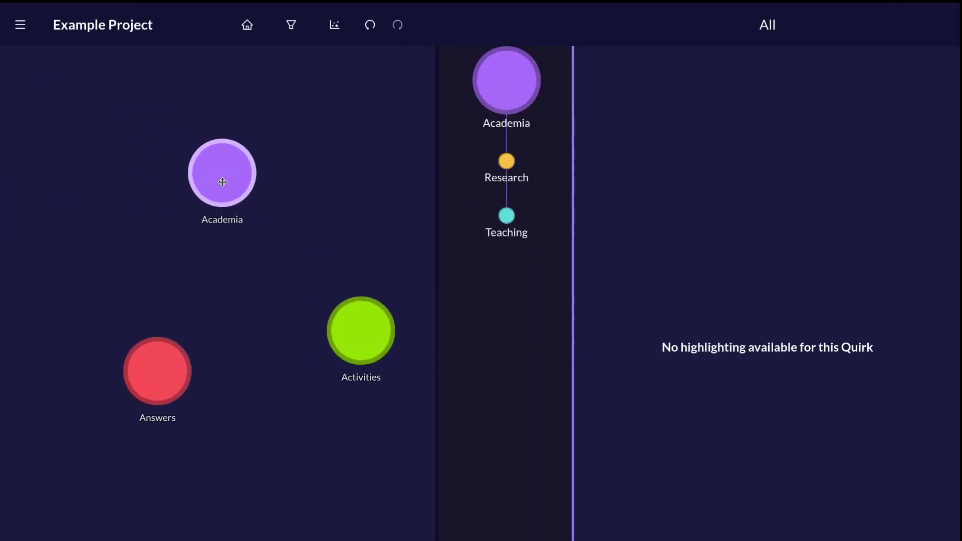
click(515, 84)
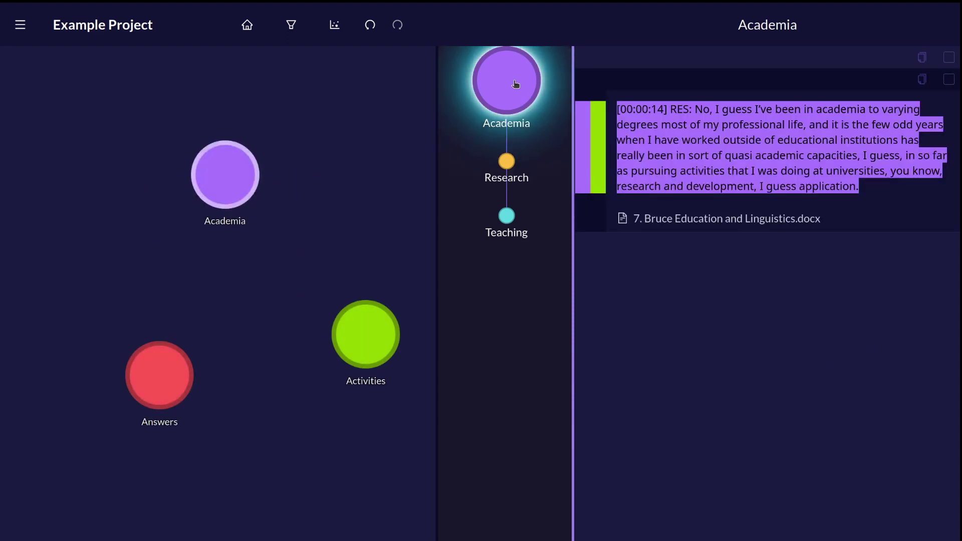
click(949, 59)
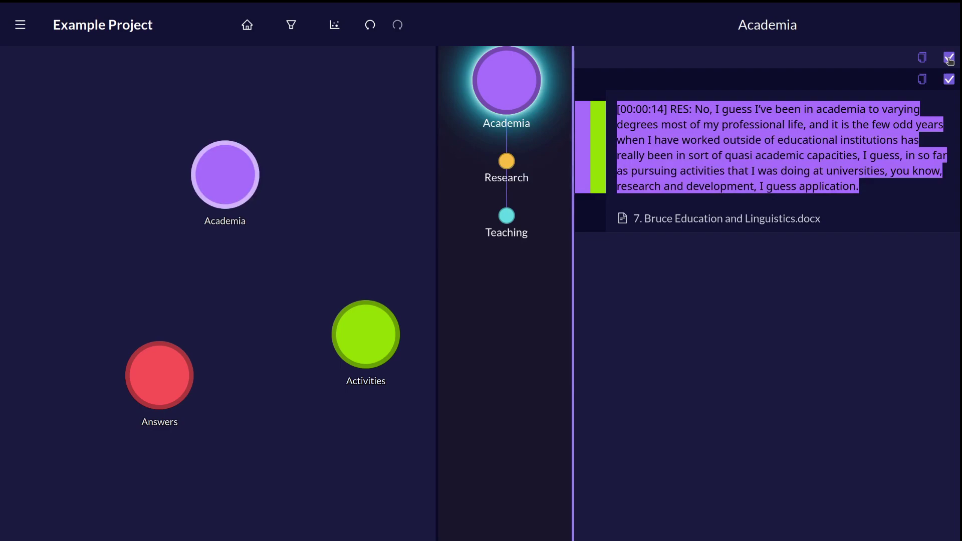
click(922, 59)
key(alt+Tab)
key(ctrl+v)
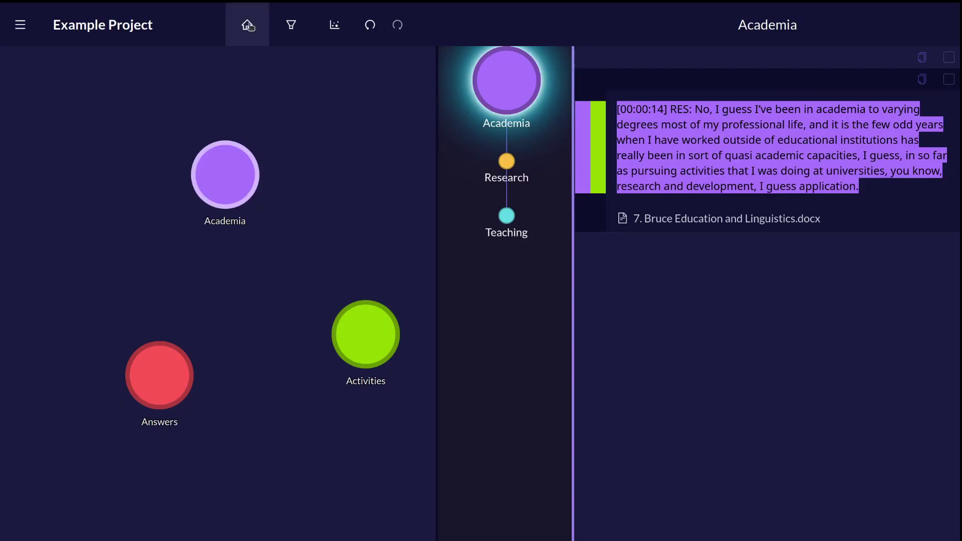
click(248, 25)
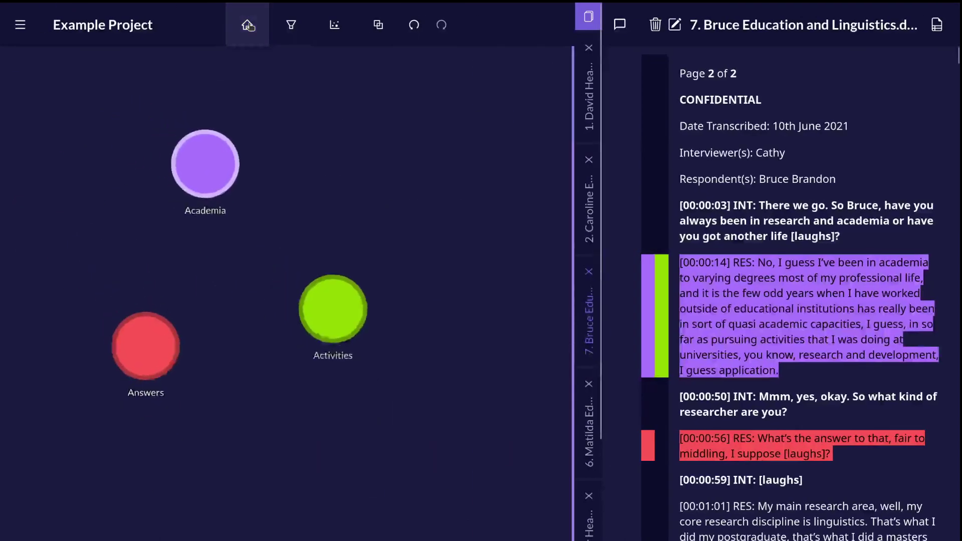
- Add a "Here's a joke" comment on the [00:00:03] INT question
click(619, 24)
drag(859, 255, 732, 206)
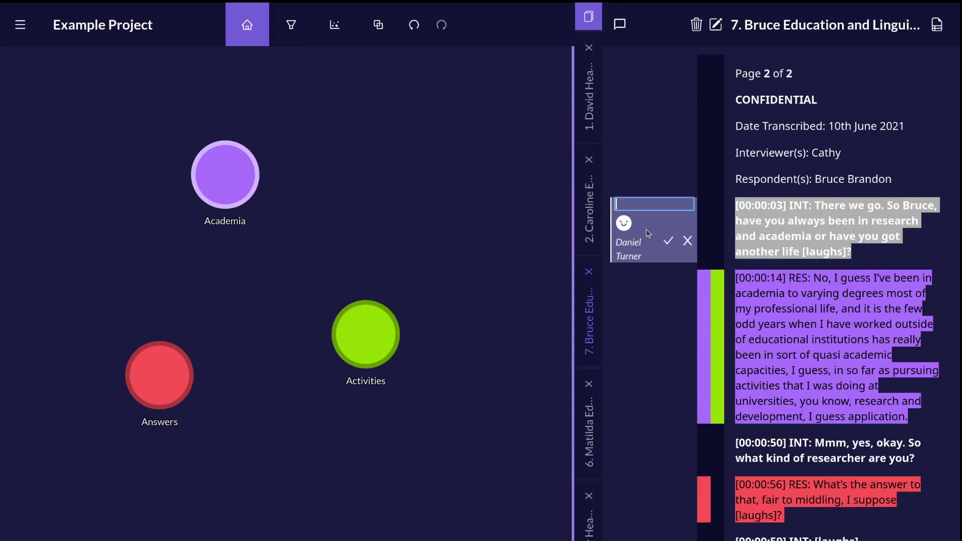
text(Here's a joke)
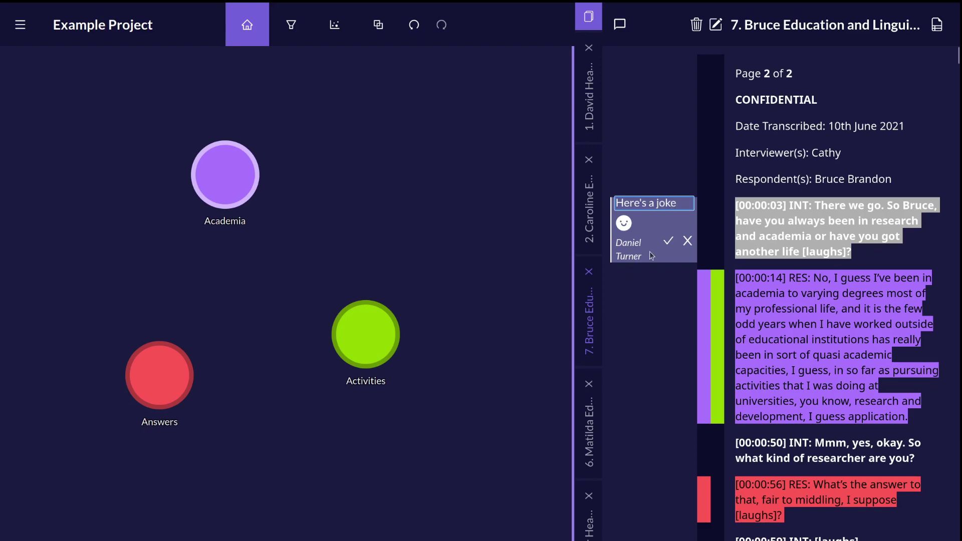
click(666, 241)
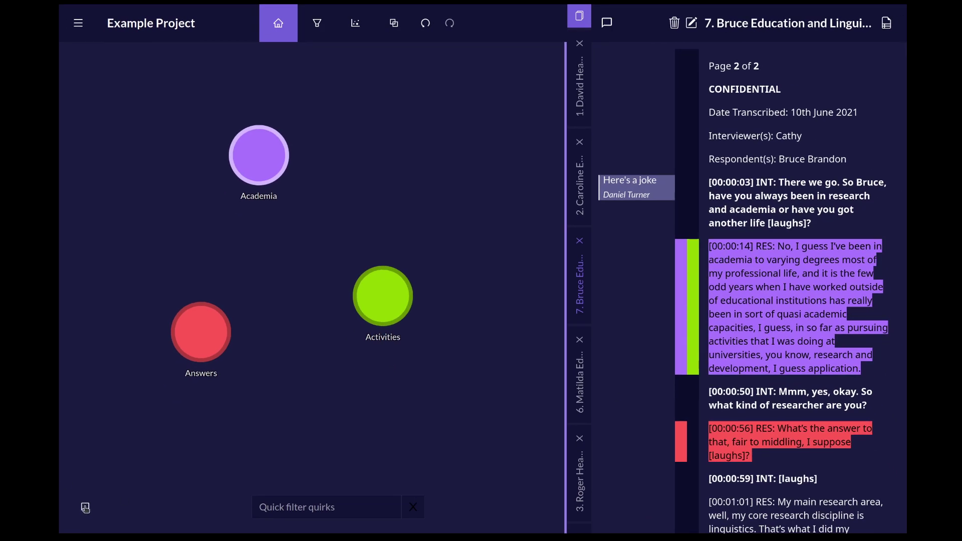
- Send 'Just starting my project' in the project chat
click(85, 507)
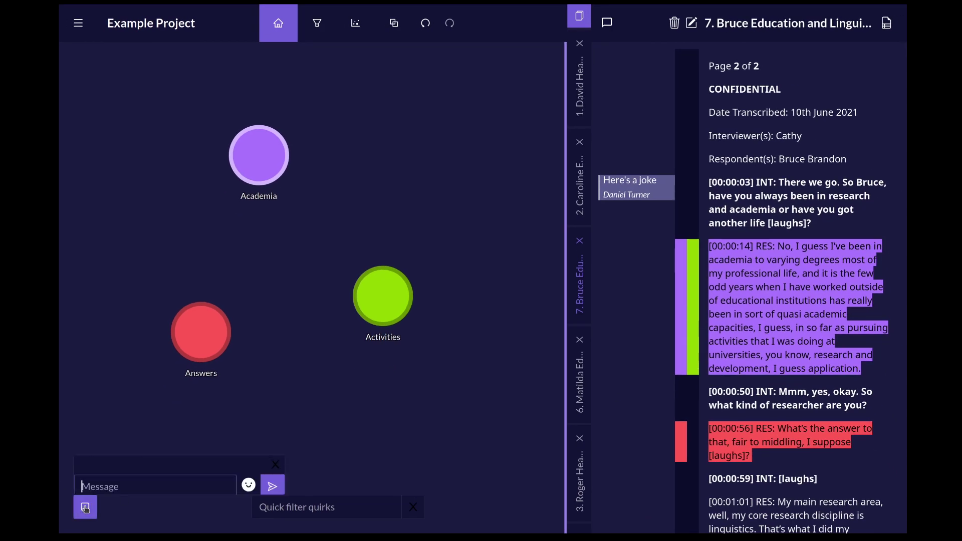
text(Just star)
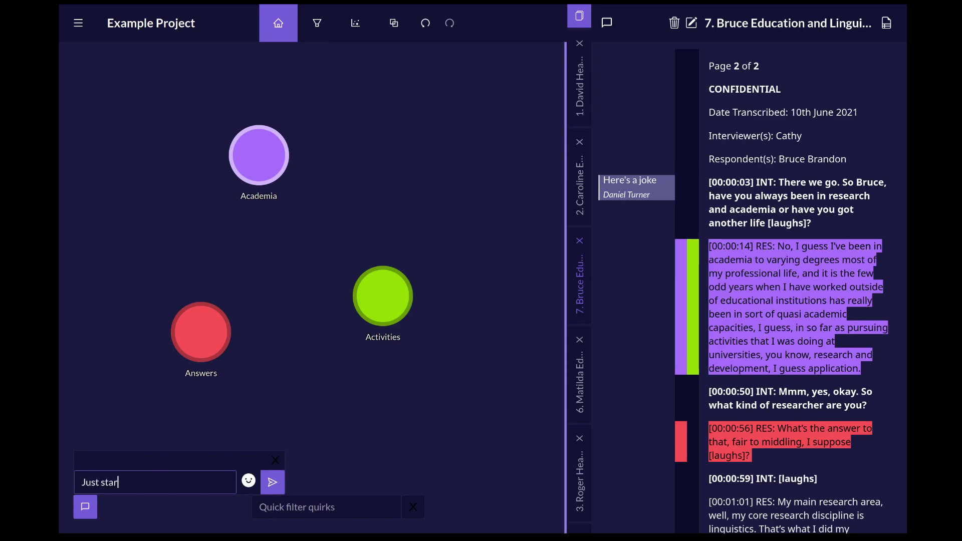
text(ting my project)
key(Return)
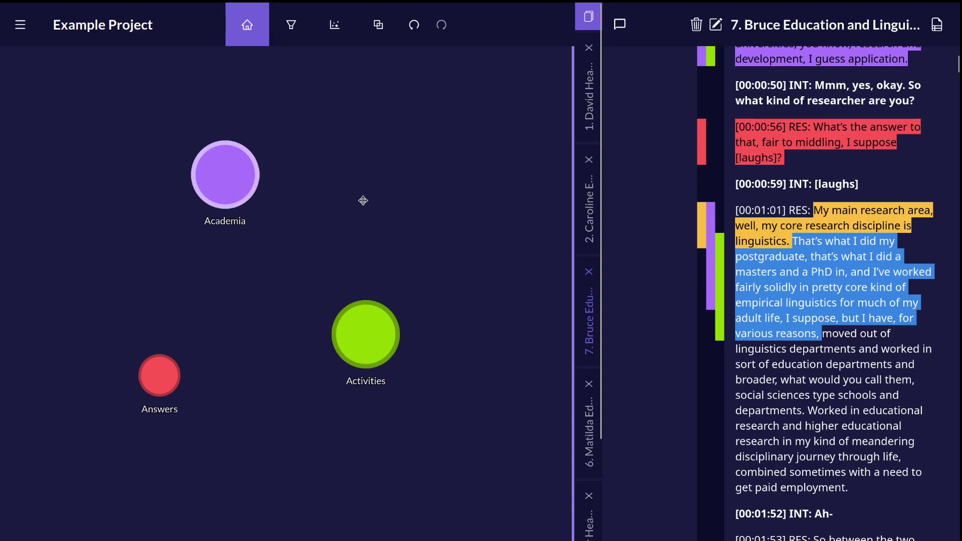
- Show quirks as a list, filter highlights to Location = England, and view Vulnerabilities
click(334, 25)
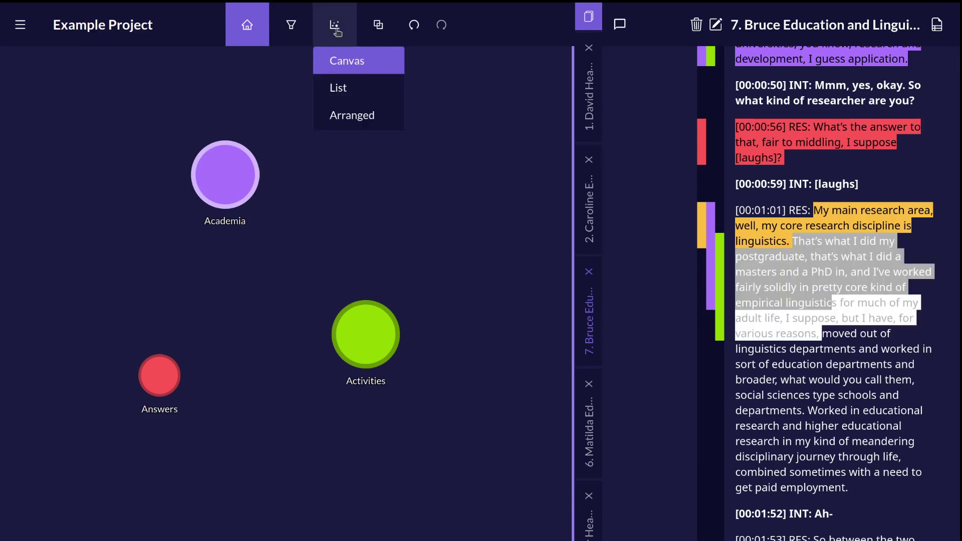
click(339, 90)
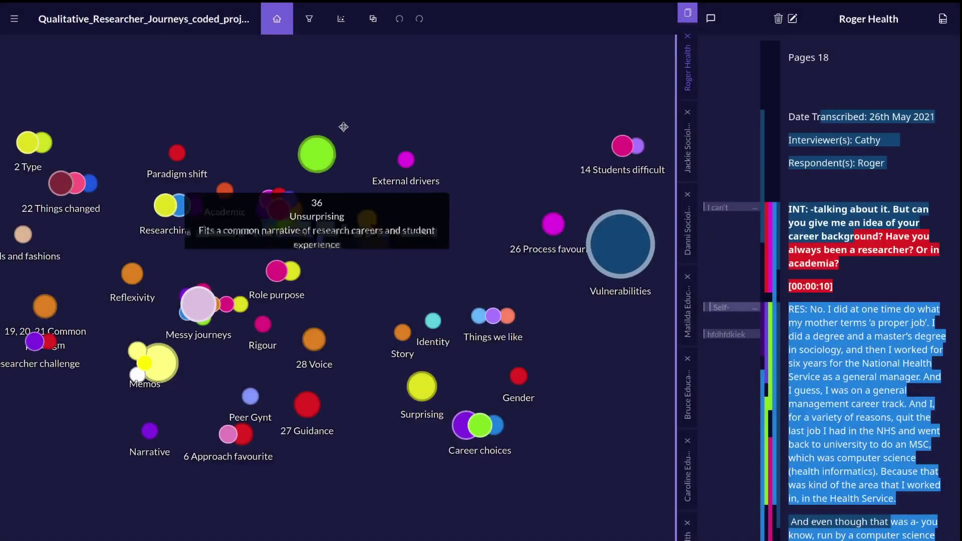
click(312, 21)
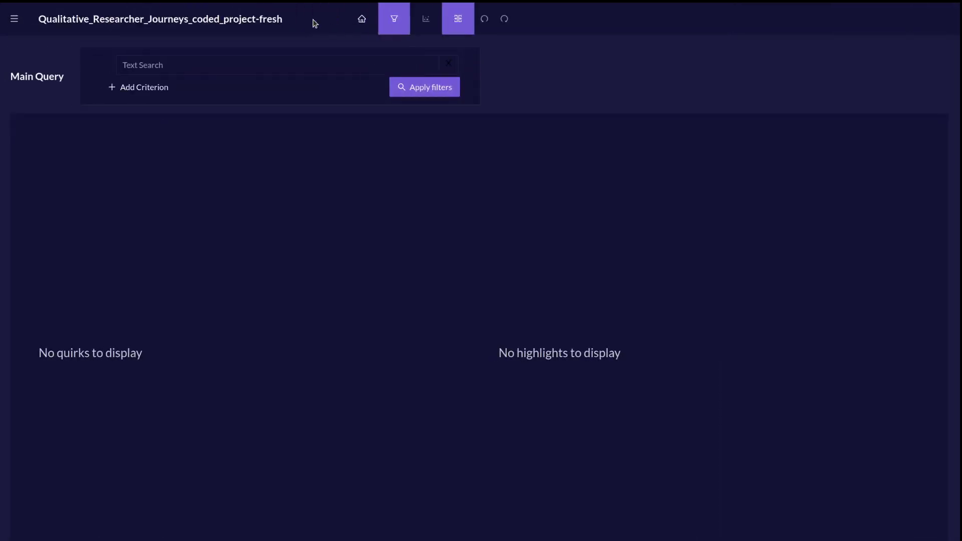
click(127, 88)
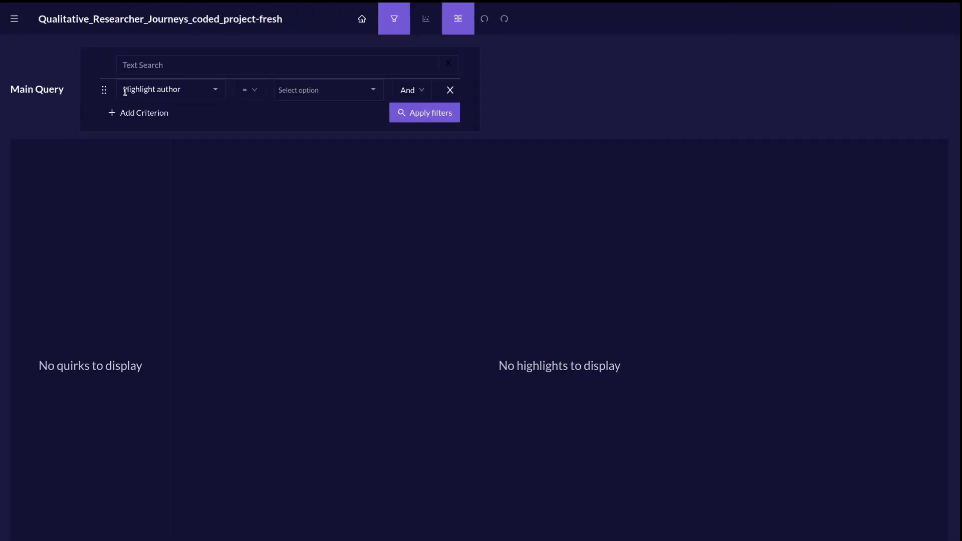
click(214, 92)
click(182, 200)
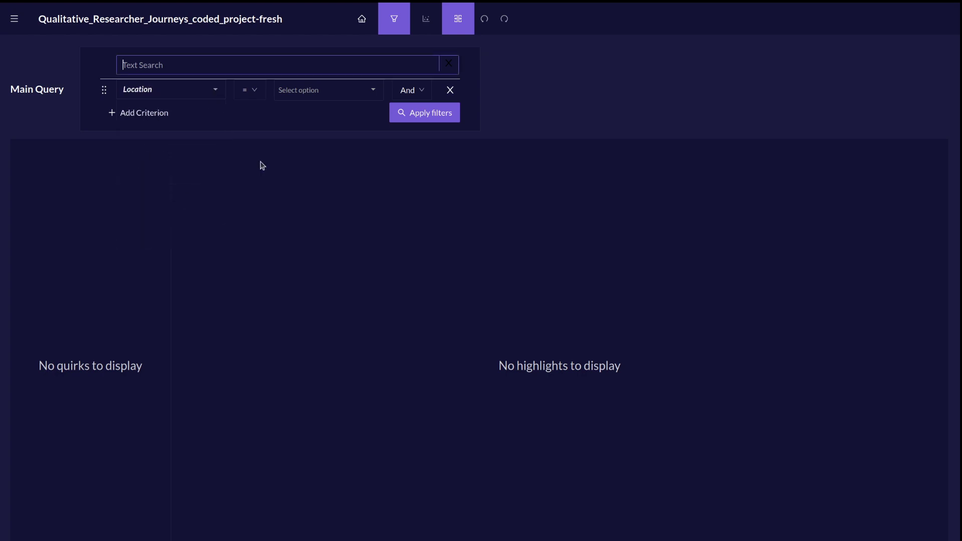
click(373, 92)
click(318, 110)
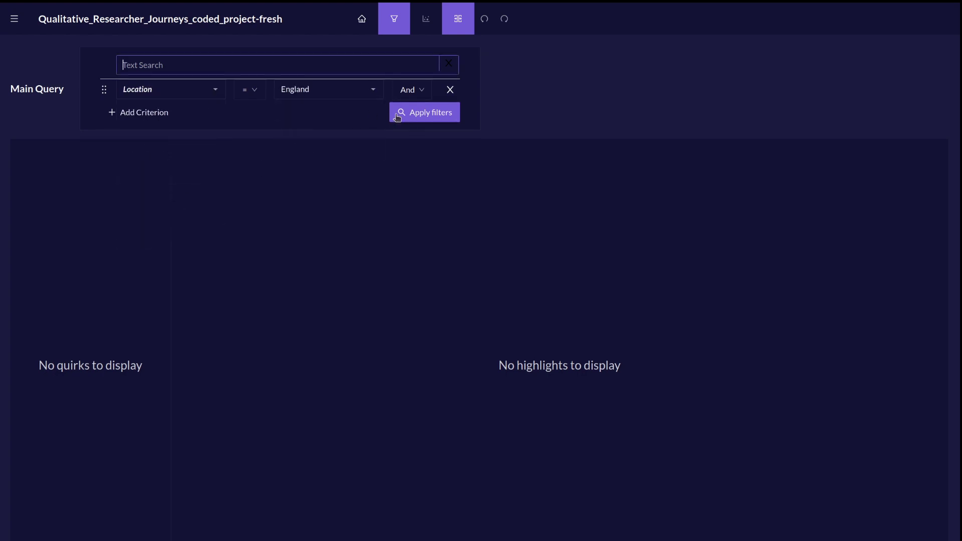
click(410, 115)
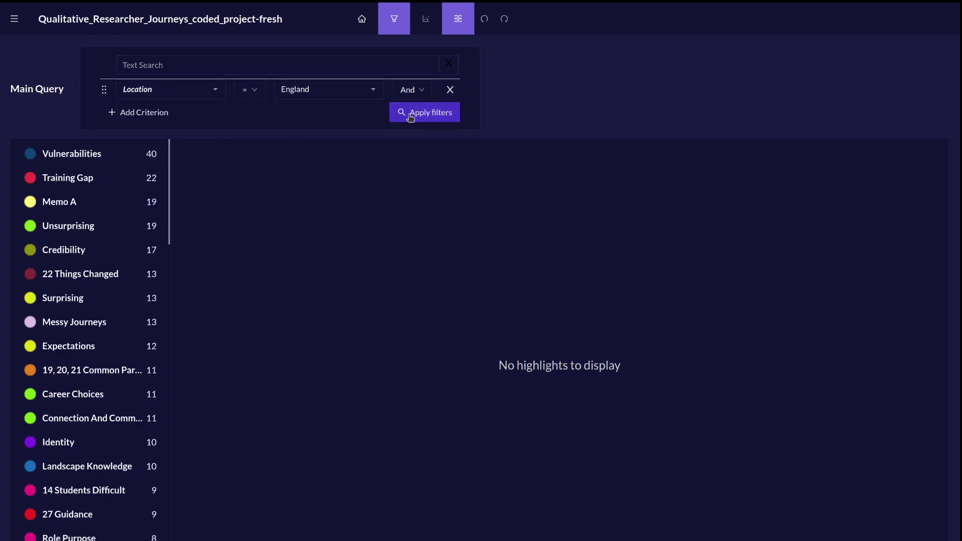
click(83, 155)
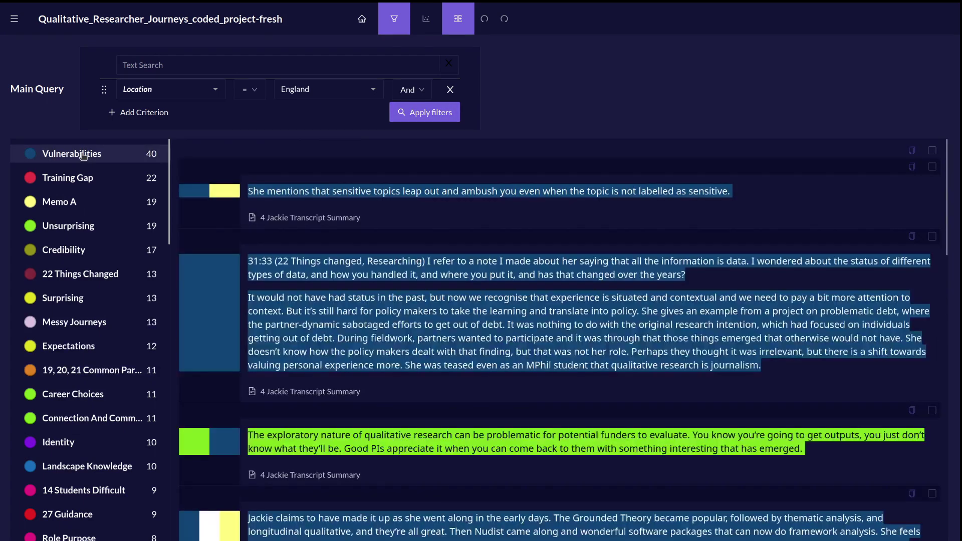
- Add a second query filtered to Location = Australia, show its Vulnerabilities highlights, and select all
click(457, 20)
click(632, 89)
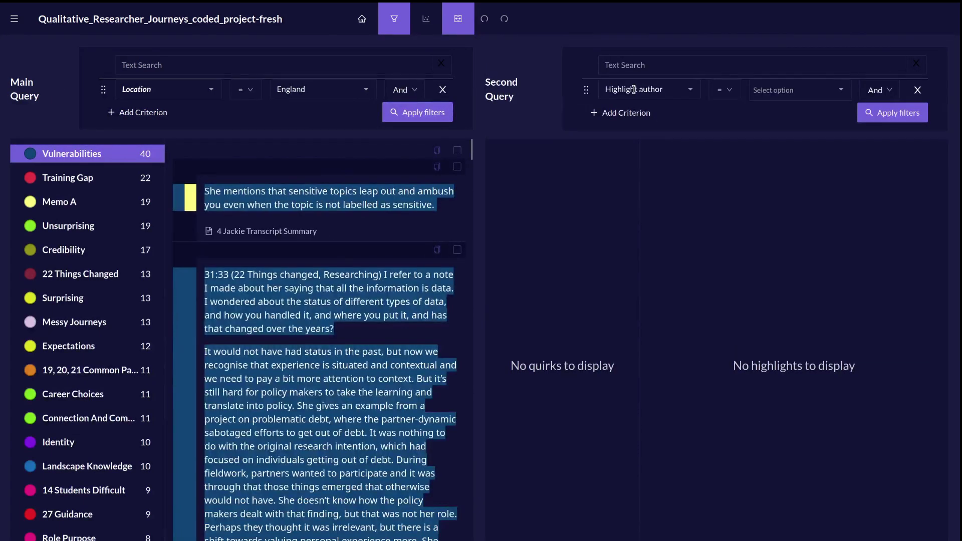
click(692, 94)
click(639, 159)
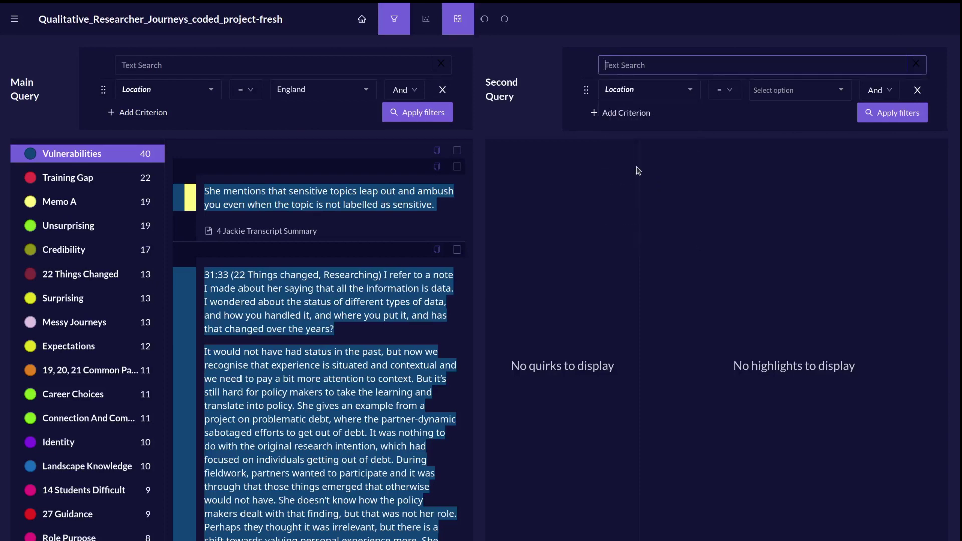
click(835, 91)
click(773, 129)
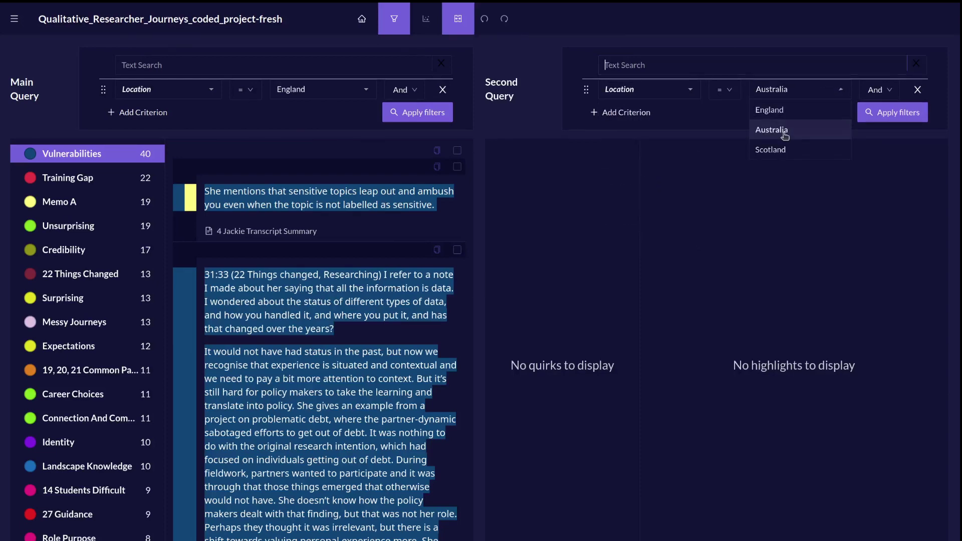
click(888, 121)
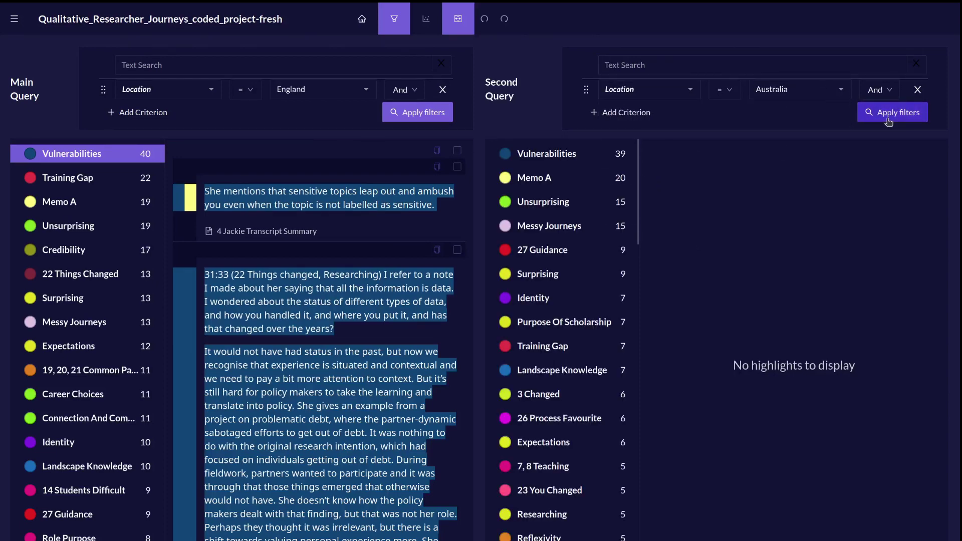
click(568, 155)
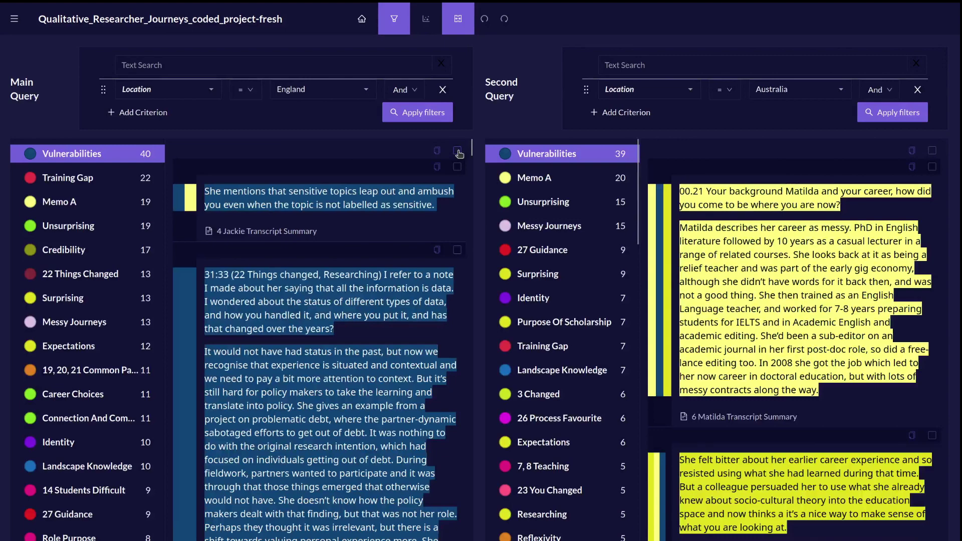
click(457, 151)
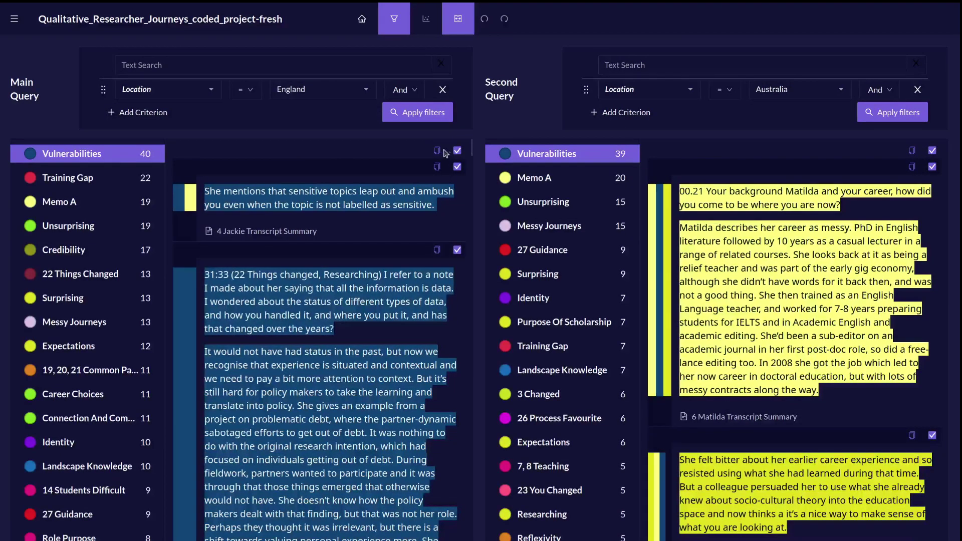
- Export the sources as a Word document and review the coded transcript
click(14, 19)
mouse_move(38, 126)
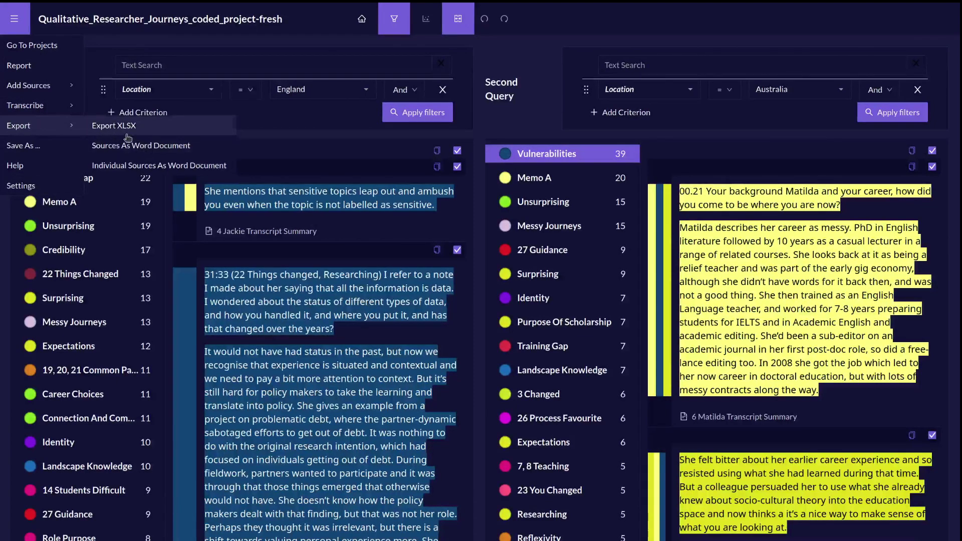
click(153, 151)
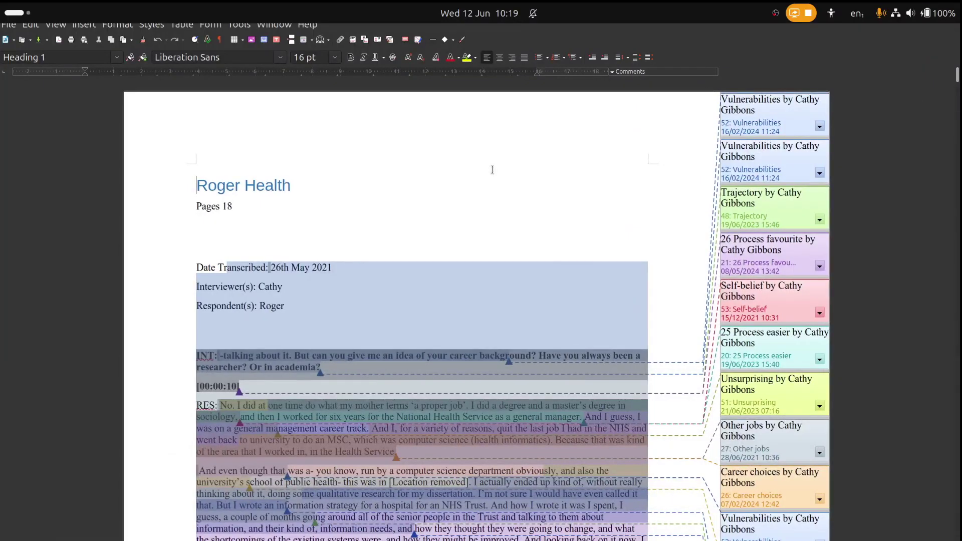
scroll(491, 169, down, 10)
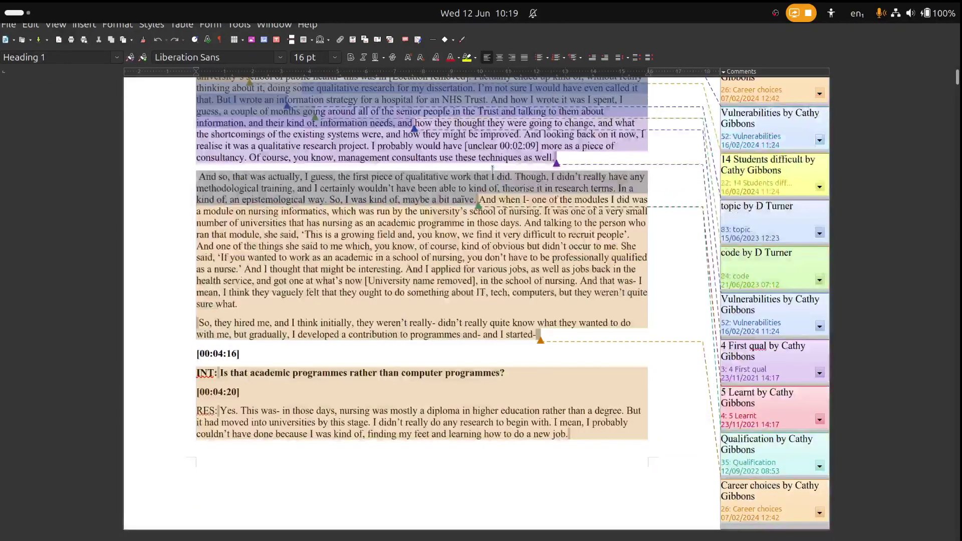
scroll(492, 170, down, 10)
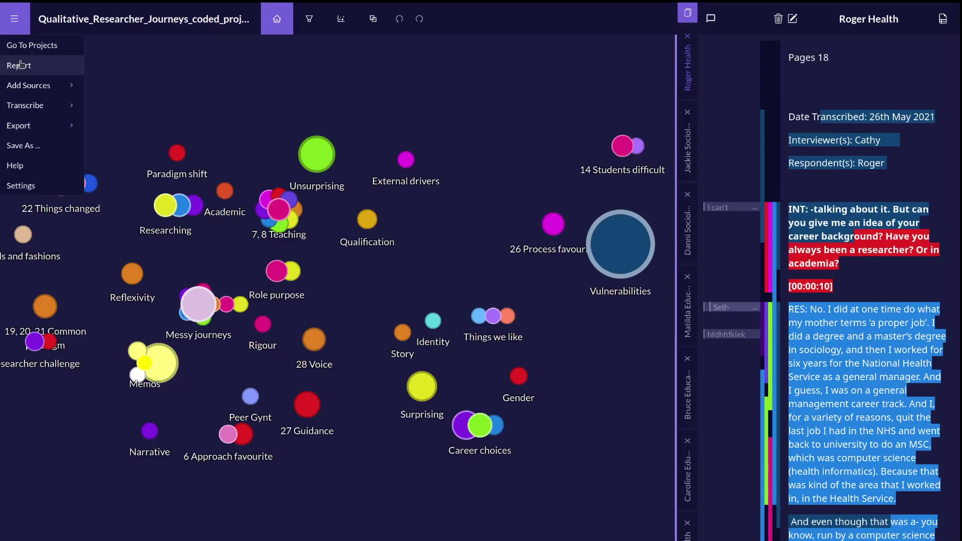
- Preview the project report, then export the project to XLSX and view its quotes sheet in Calc
click(20, 65)
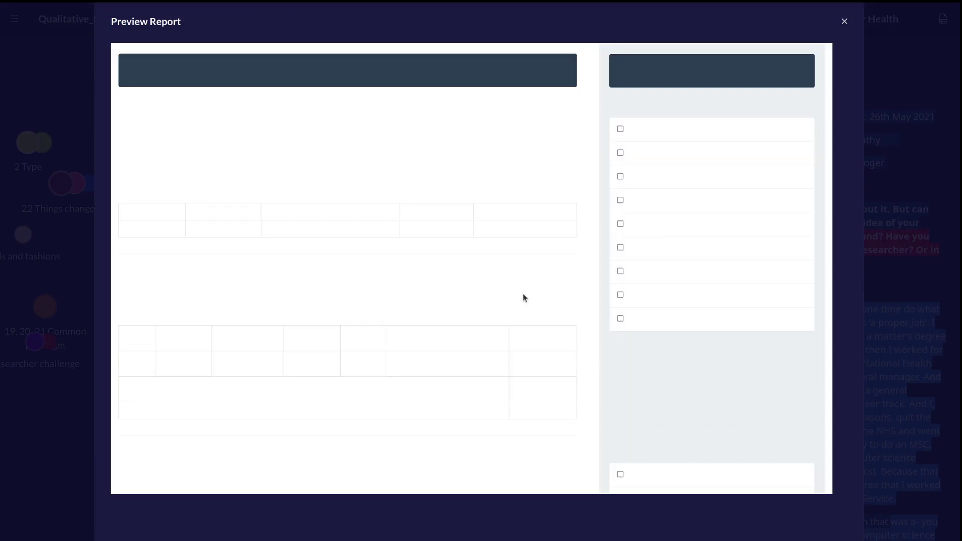
scroll(523, 297, down, 4)
scroll(523, 297, down, 15)
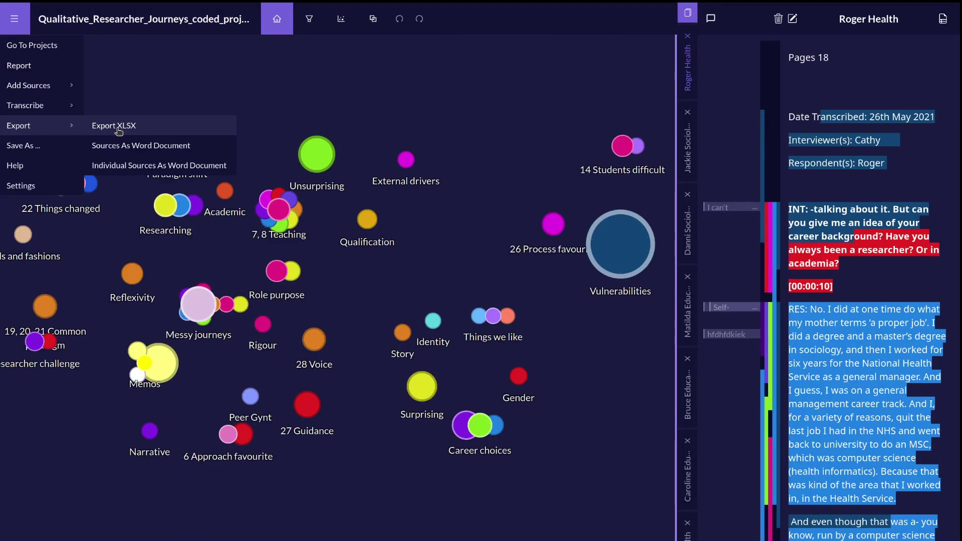
click(118, 130)
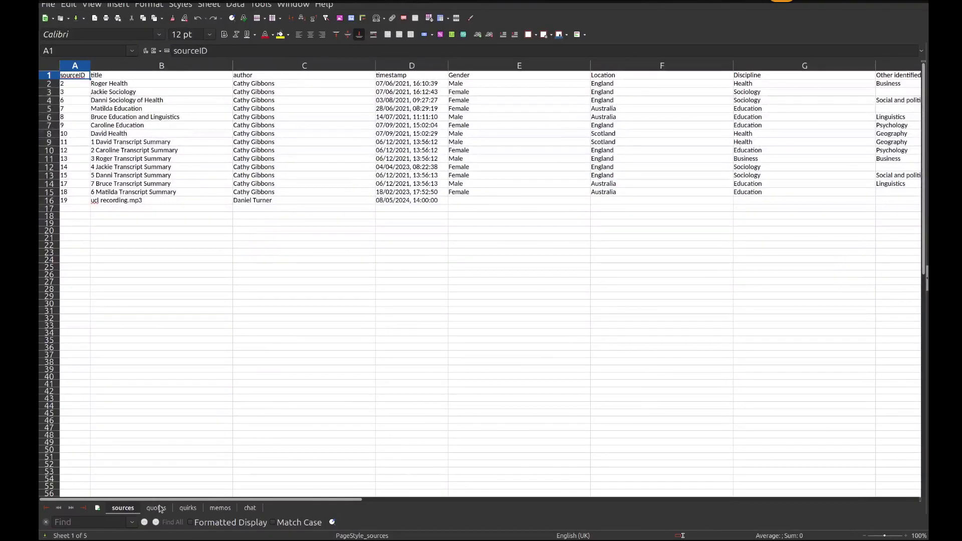
click(156, 508)
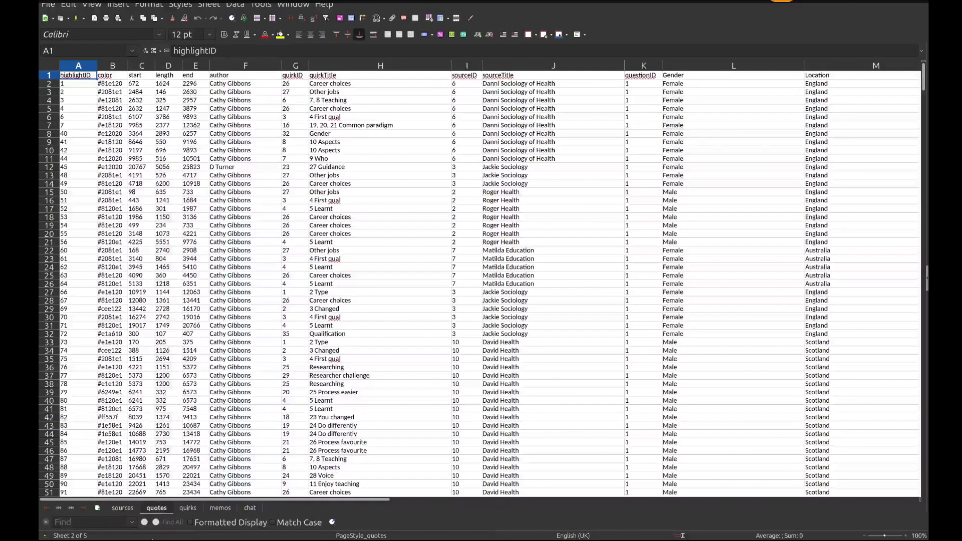
- Show the workbook's quirks sheet listing each quirk's parent, colour, title and description
click(188, 508)
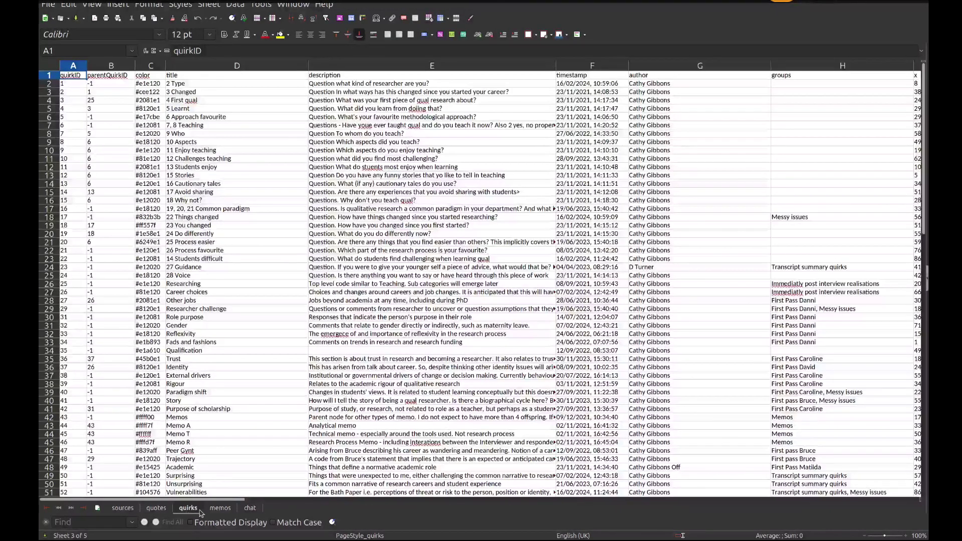